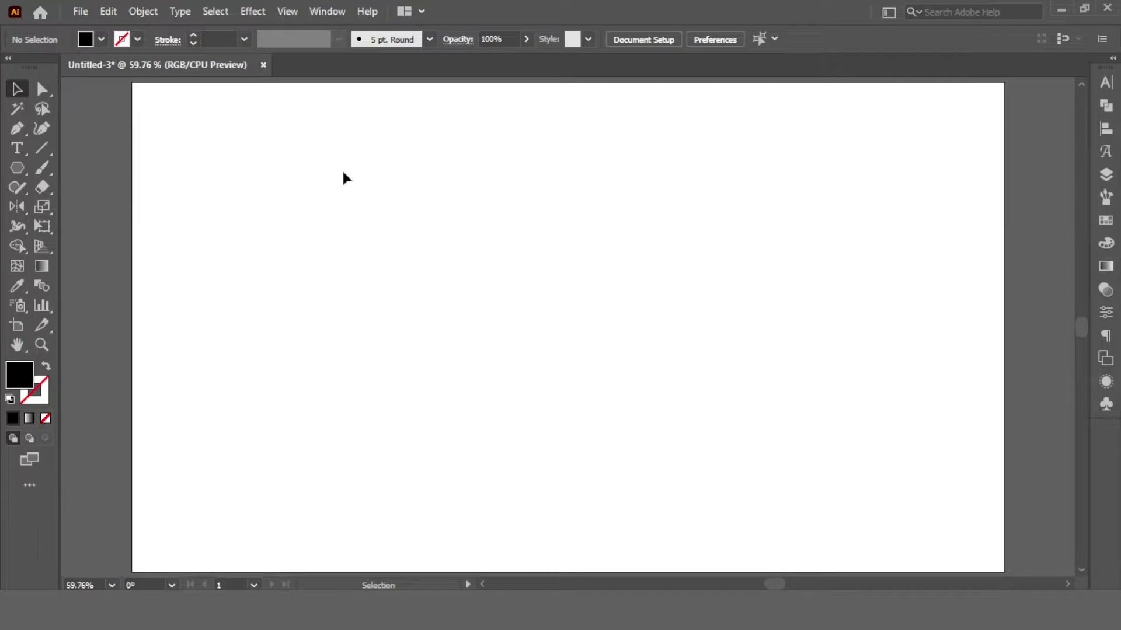
# - Draw a black polygon with the Polygon tool, Radius 150 px and 8 Sides
pyautogui.click(19, 166)
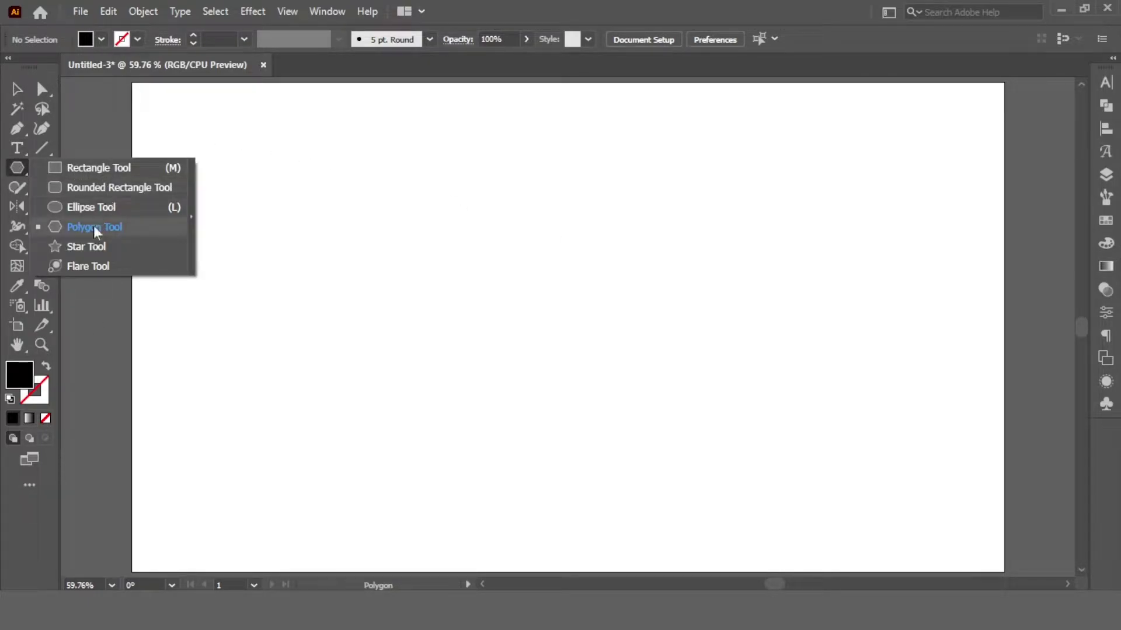
pyautogui.click(118, 229)
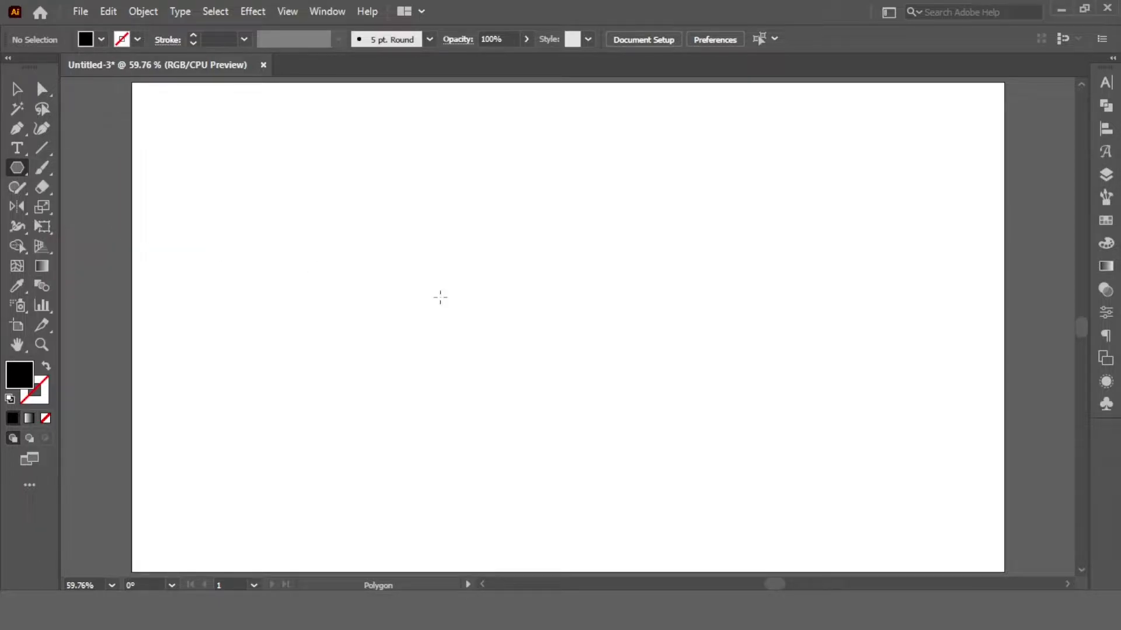
pyautogui.click(487, 322)
pyautogui.click(248, 272)
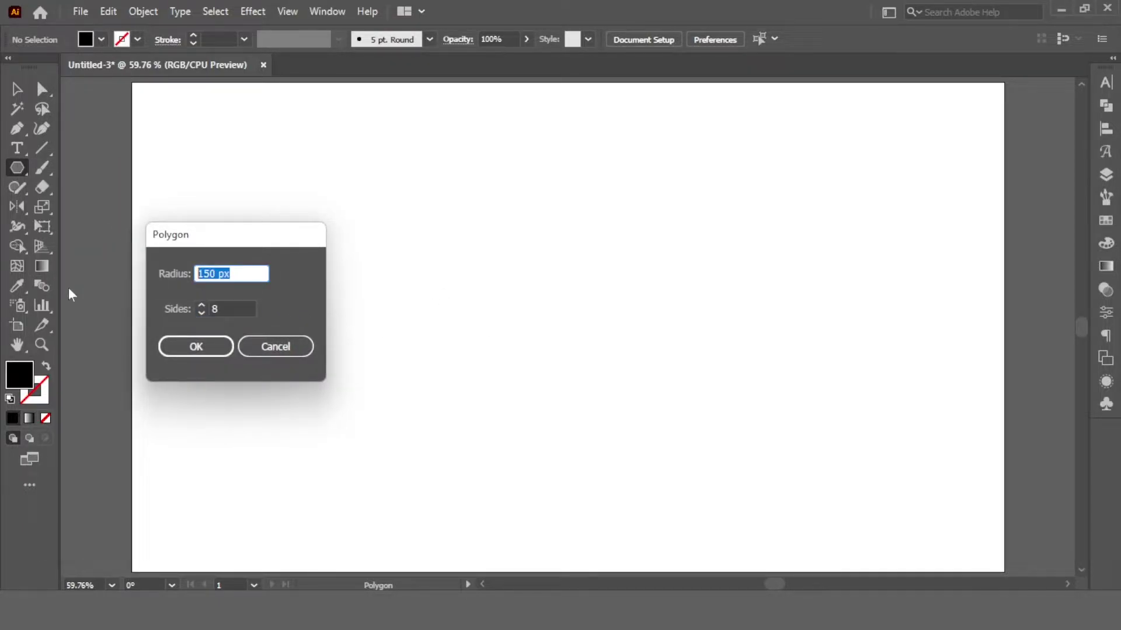
pyautogui.write('150')
pyautogui.press('Tab')
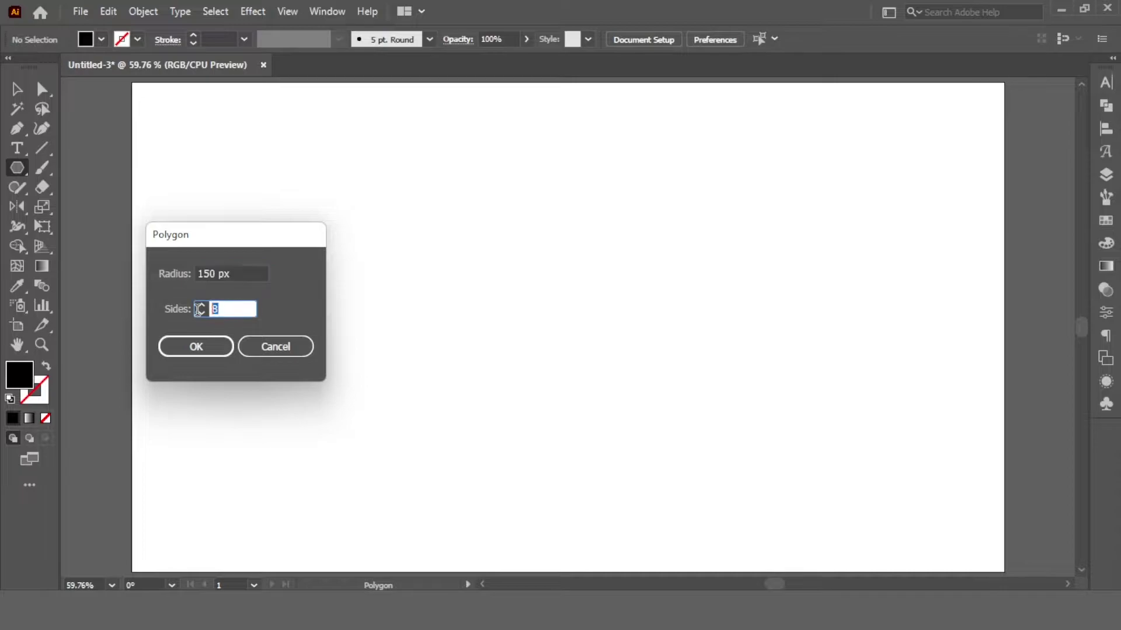
pyautogui.click(212, 352)
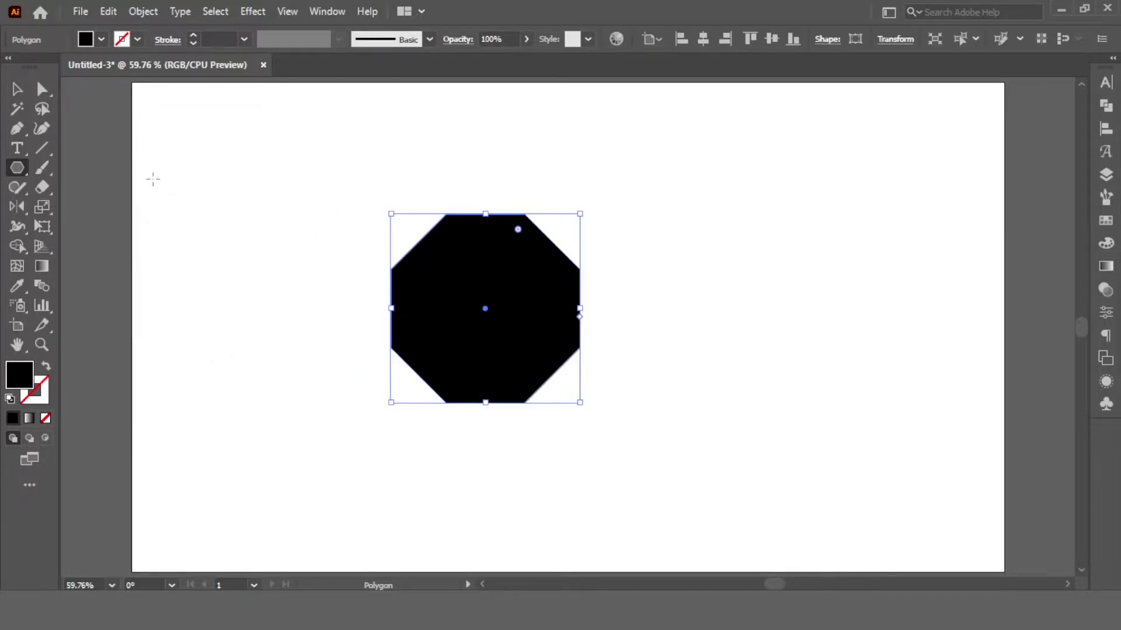
# - Set the octagon's fill to None and its stroke to black at 10 pt weight
pyautogui.click(17, 89)
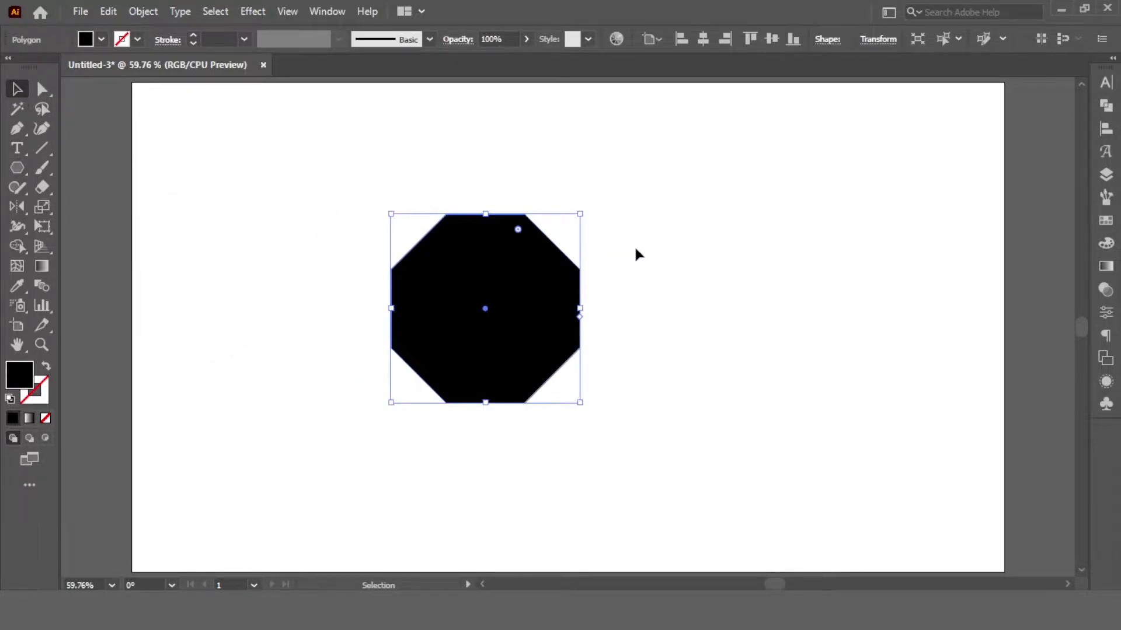
pyautogui.click(101, 40)
pyautogui.click(11, 66)
pyautogui.click(137, 42)
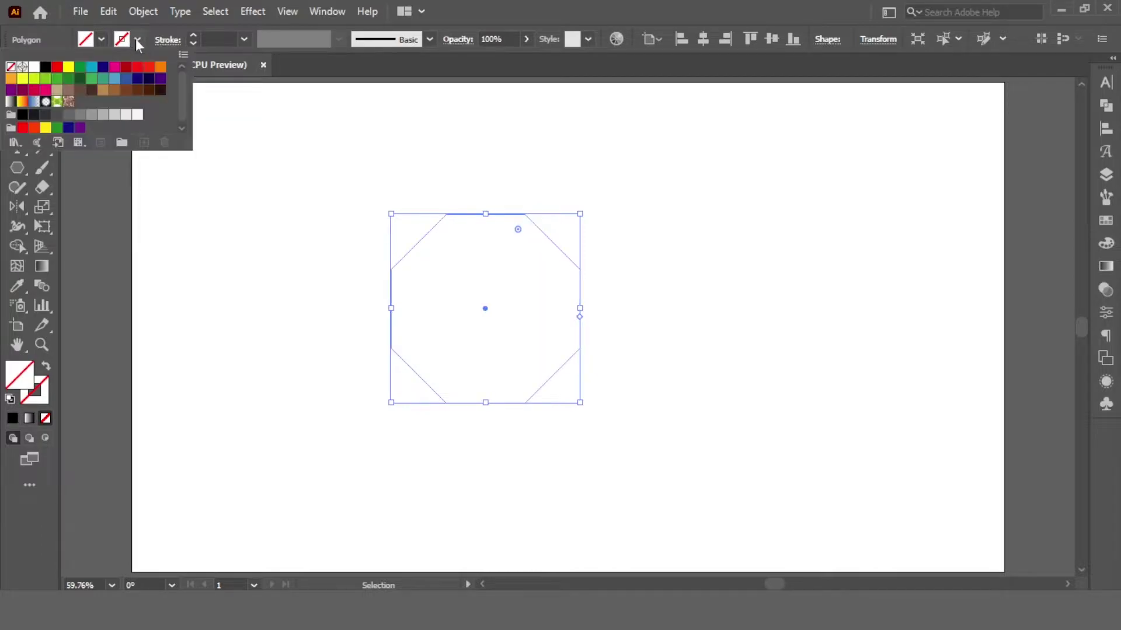
pyautogui.click(47, 66)
pyautogui.moveTo(607, 186); pyautogui.dragTo(426, 292)
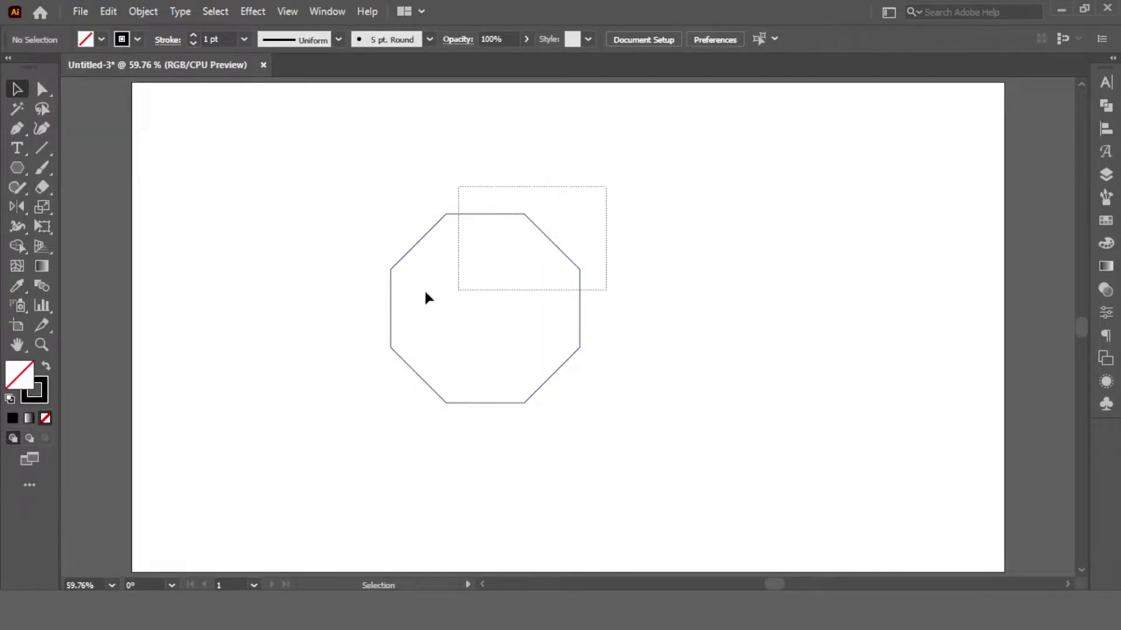
pyautogui.click(244, 39)
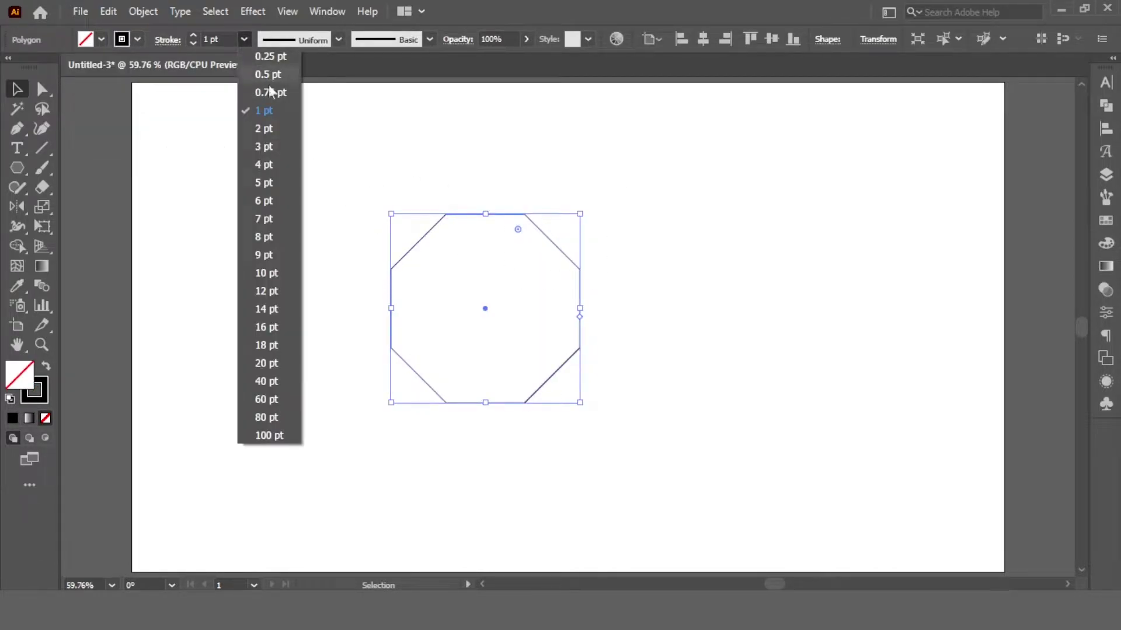
pyautogui.click(266, 274)
pyautogui.click(712, 196)
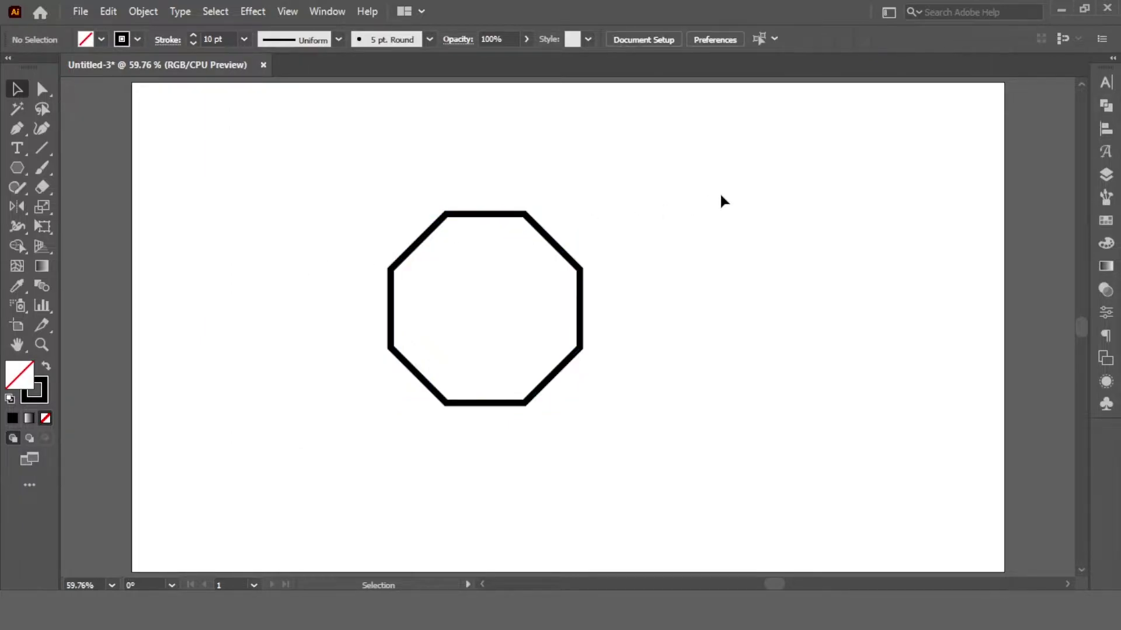
pyautogui.moveTo(622, 185); pyautogui.dragTo(472, 396)
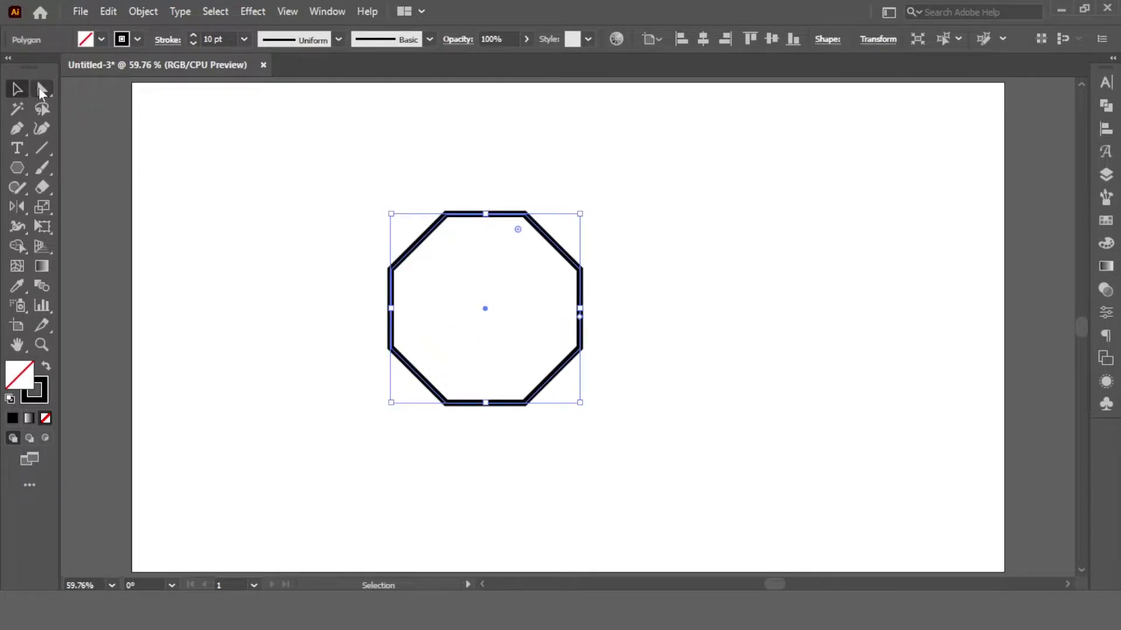
# - Copy the octagon with a horizontal Move offset so the two overlap, then select both
pyautogui.doubleClick(41, 91)
pyautogui.write('150')
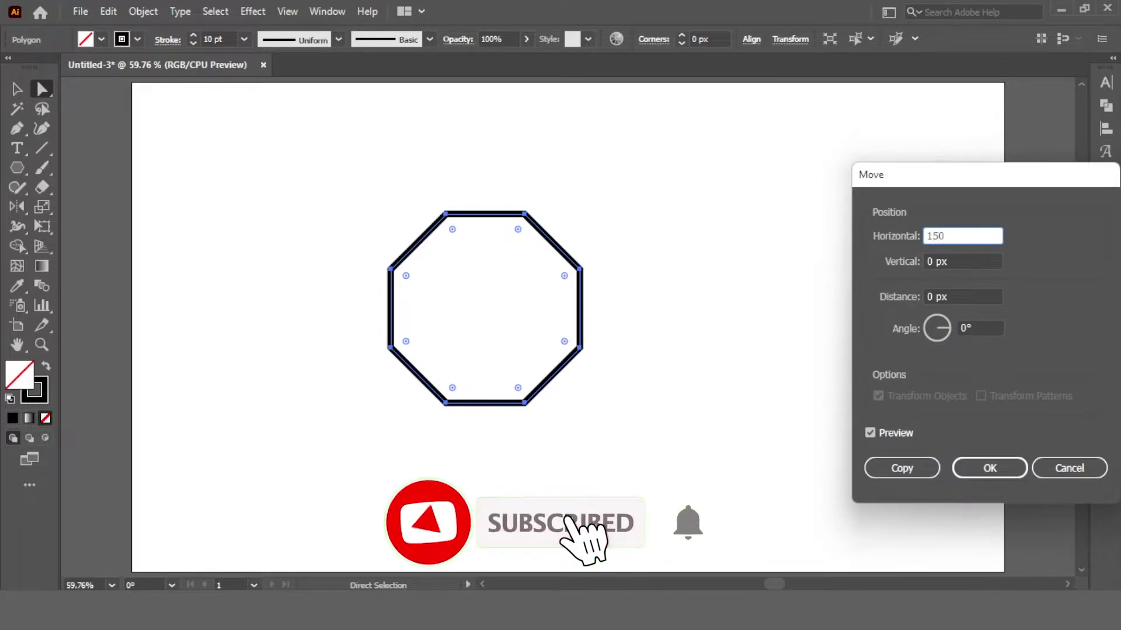
pyautogui.hotkey('ctrl', 'a')
pyautogui.write('1')
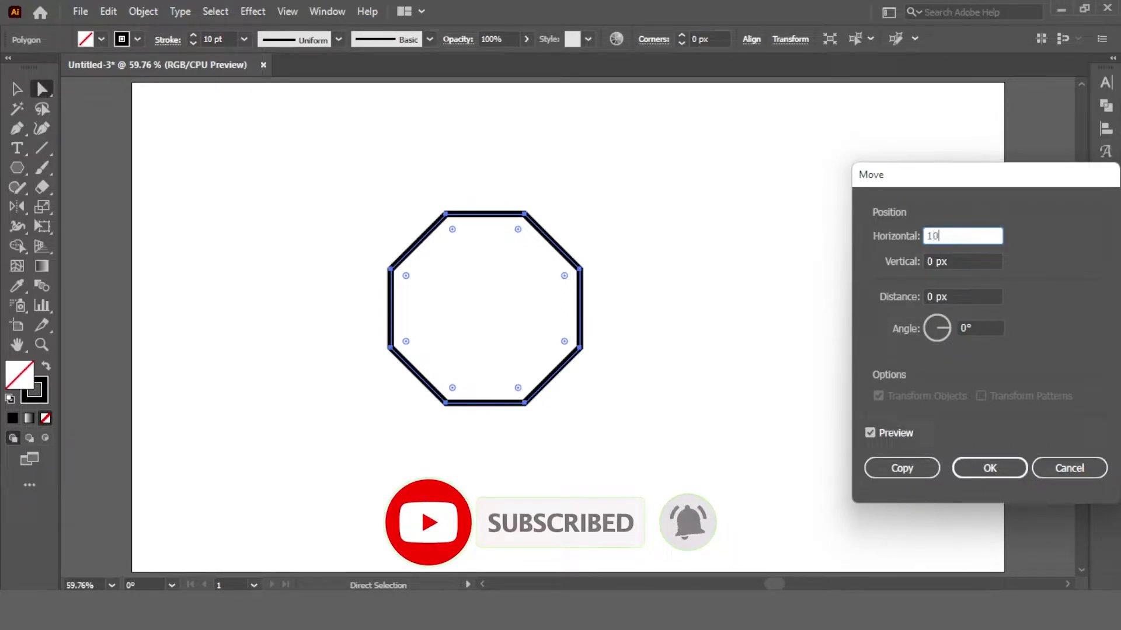
pyautogui.click(900, 468)
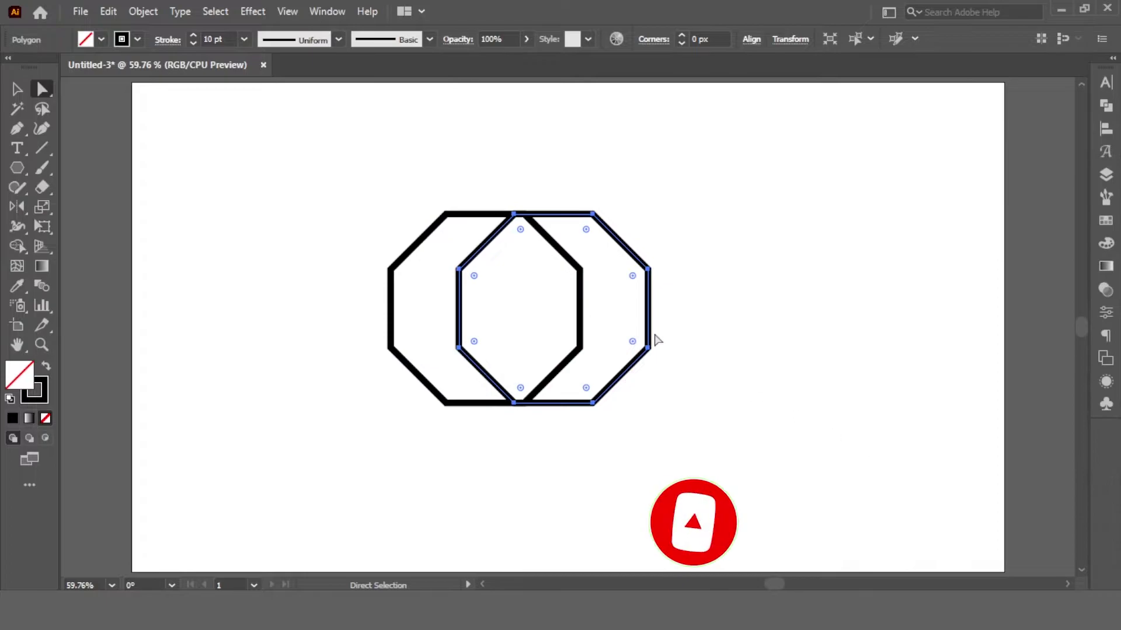
pyautogui.click(19, 91)
pyautogui.moveTo(322, 167); pyautogui.dragTo(737, 476)
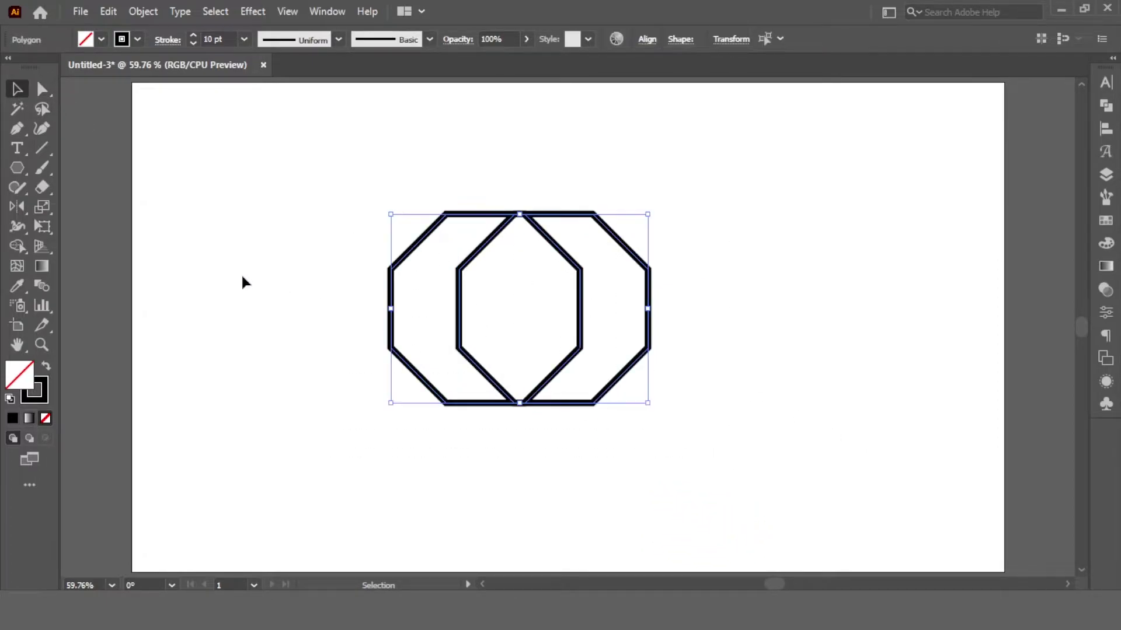
# - Merge the left crescent and middle lens into one full octagon with Shape Builder
pyautogui.click(17, 245)
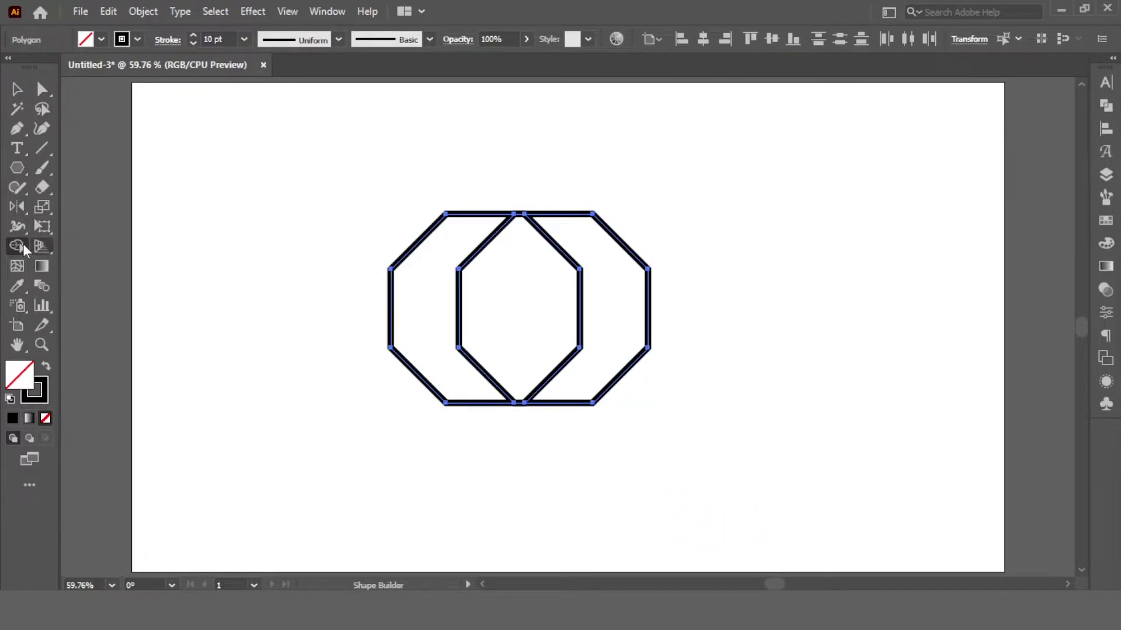
pyautogui.moveTo(23, 244); pyautogui.dragTo(96, 245)
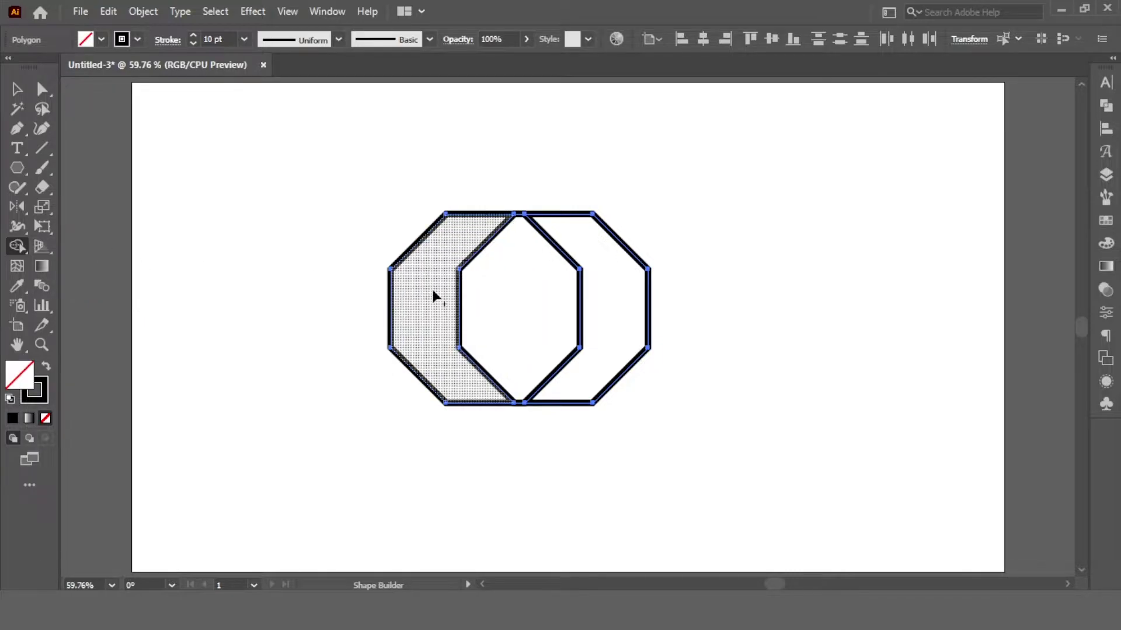
pyautogui.moveTo(431, 288); pyautogui.dragTo(527, 291)
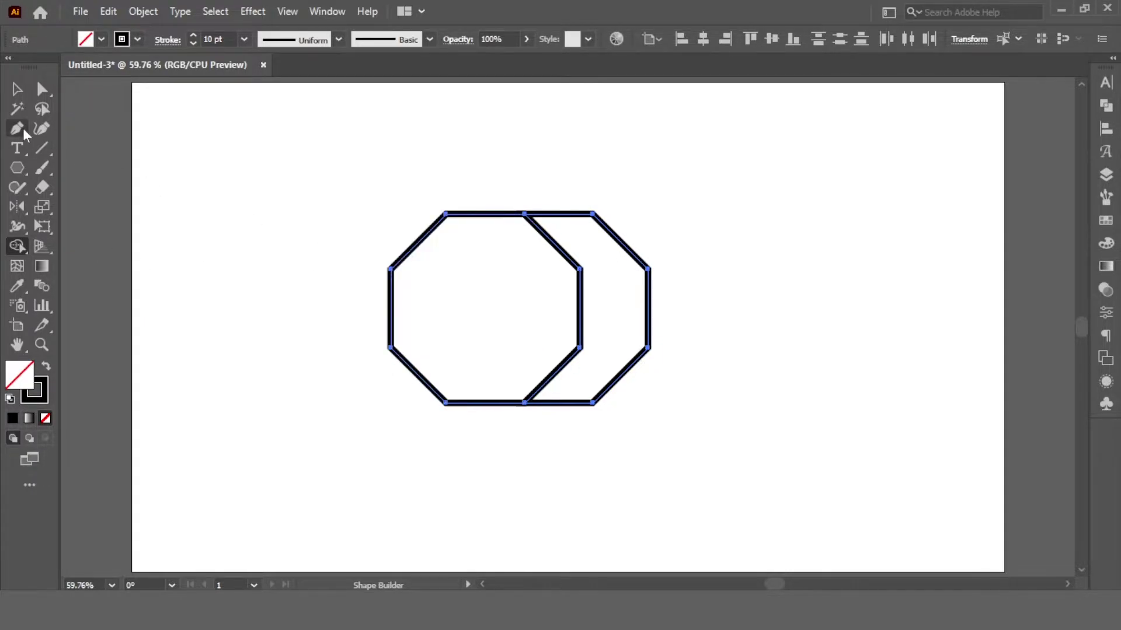
# - Group the full octagon and the right-hand crescent together
pyautogui.click(16, 89)
pyautogui.click(375, 138)
pyautogui.moveTo(589, 217); pyautogui.dragTo(682, 222)
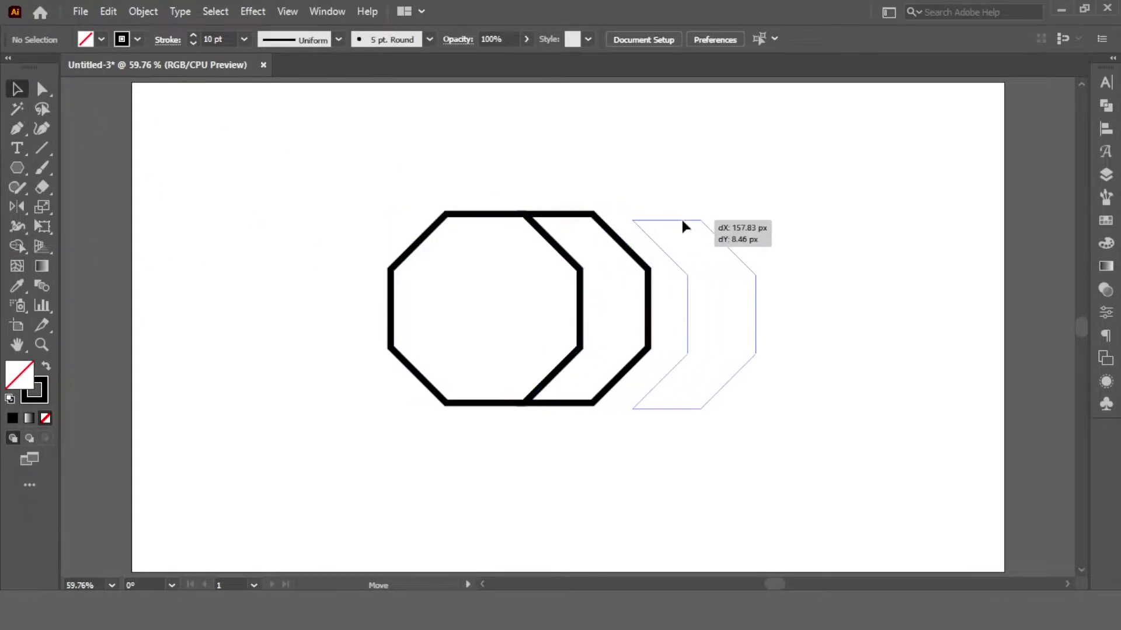
pyautogui.hotkey('ctrl', 'z')
pyautogui.moveTo(671, 142); pyautogui.dragTo(357, 470)
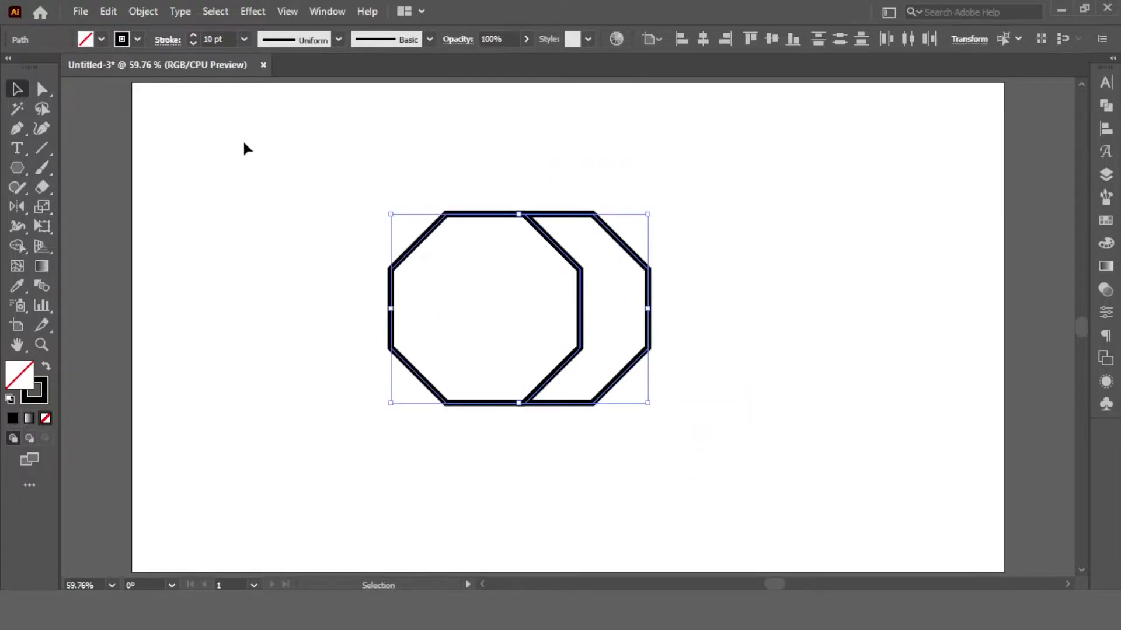
pyautogui.click(144, 12)
pyautogui.click(207, 82)
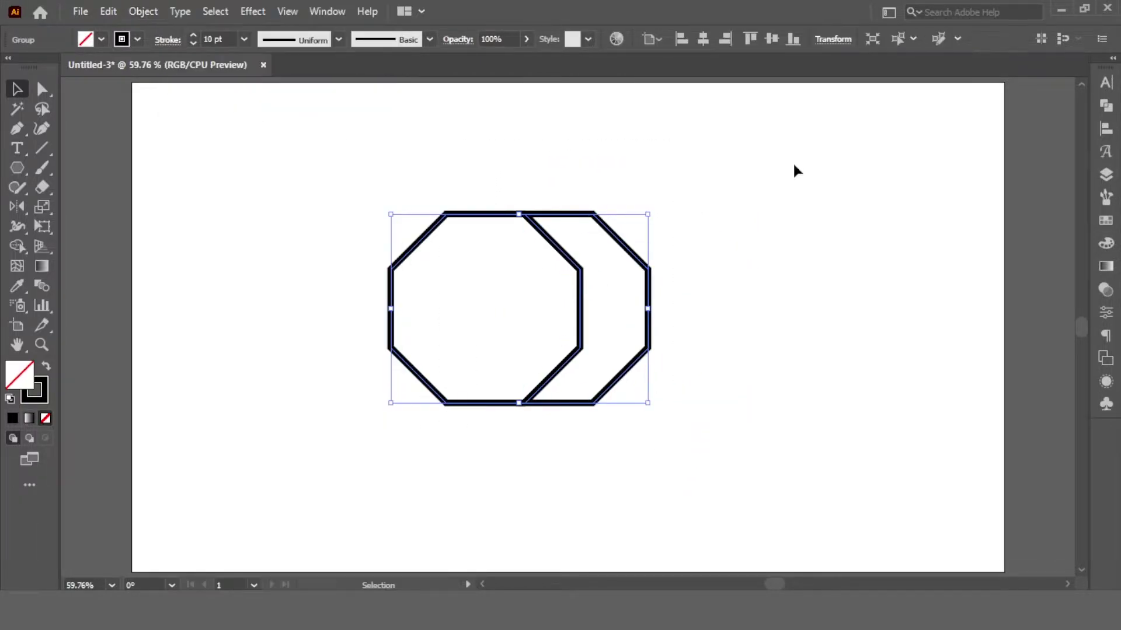
pyautogui.click(1105, 128)
# - Centre the octagon-crescent group horizontally and vertically on the artboard
pyautogui.click(936, 119)
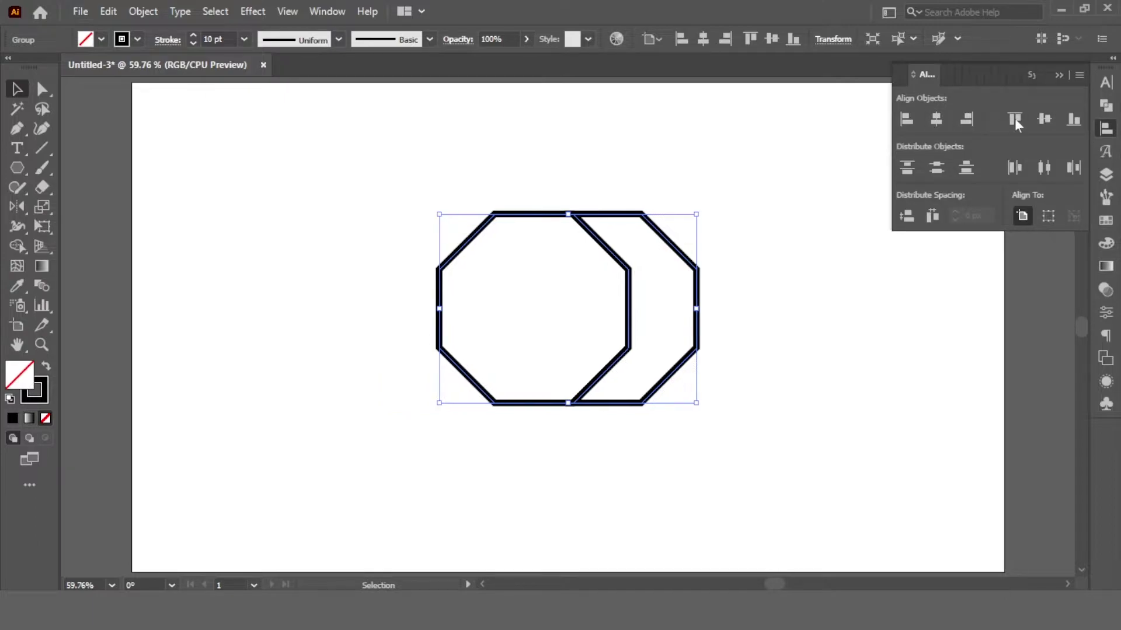
pyautogui.click(1044, 119)
pyautogui.click(749, 149)
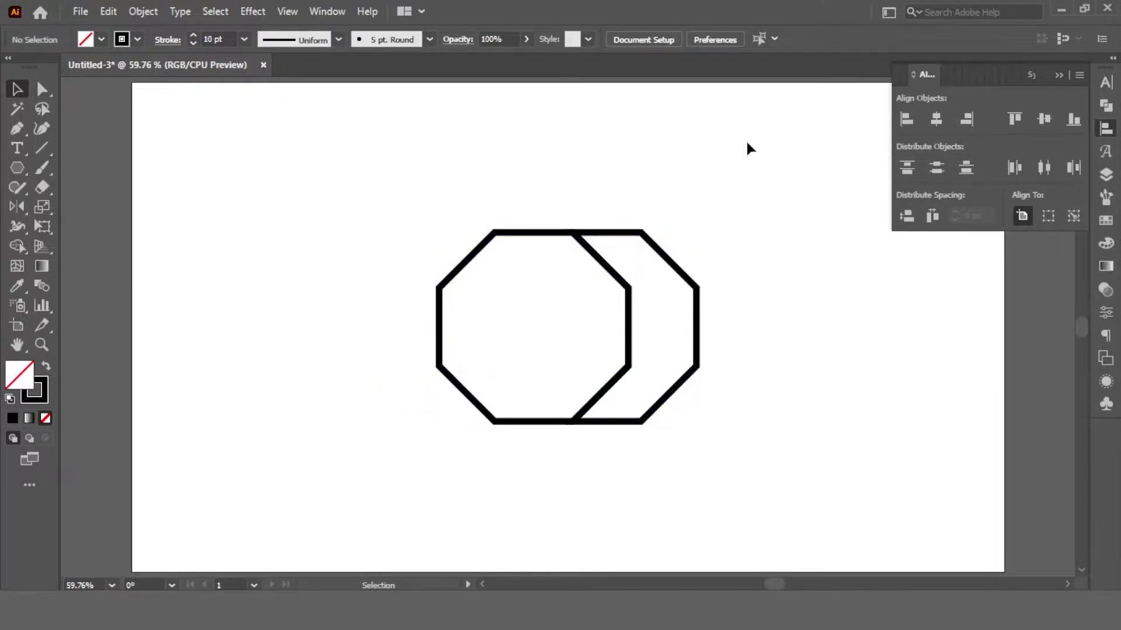
pyautogui.click(1058, 75)
# - Paste a copy of the group in front and rotate it 90°
pyautogui.hotkey('ctrl', 'a')
pyautogui.click(108, 12)
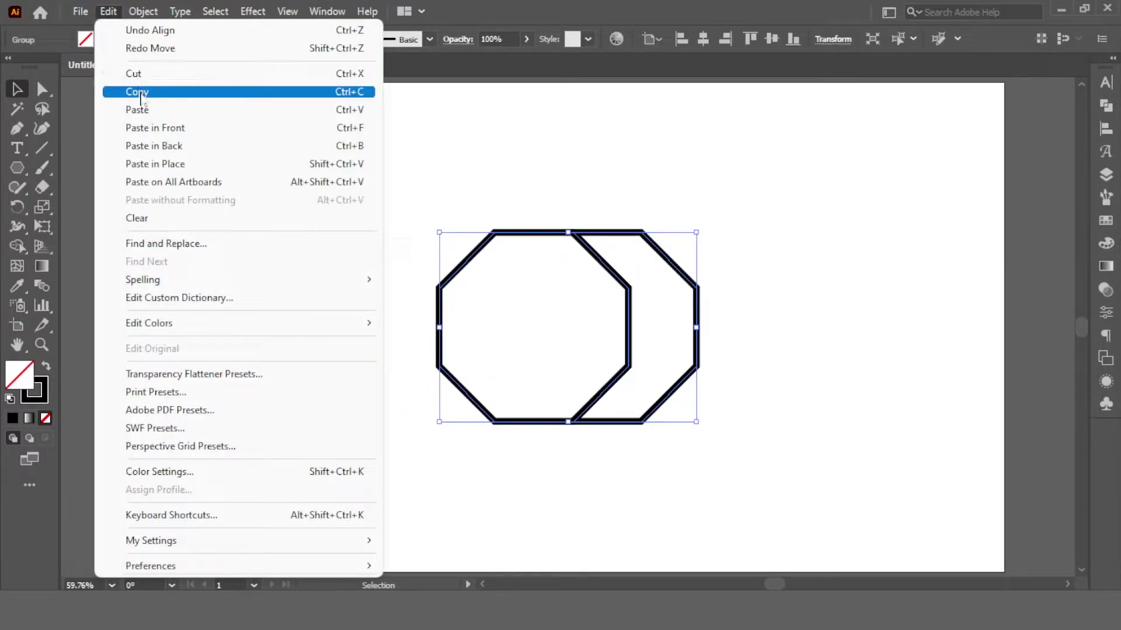
pyautogui.click(140, 93)
pyautogui.click(106, 12)
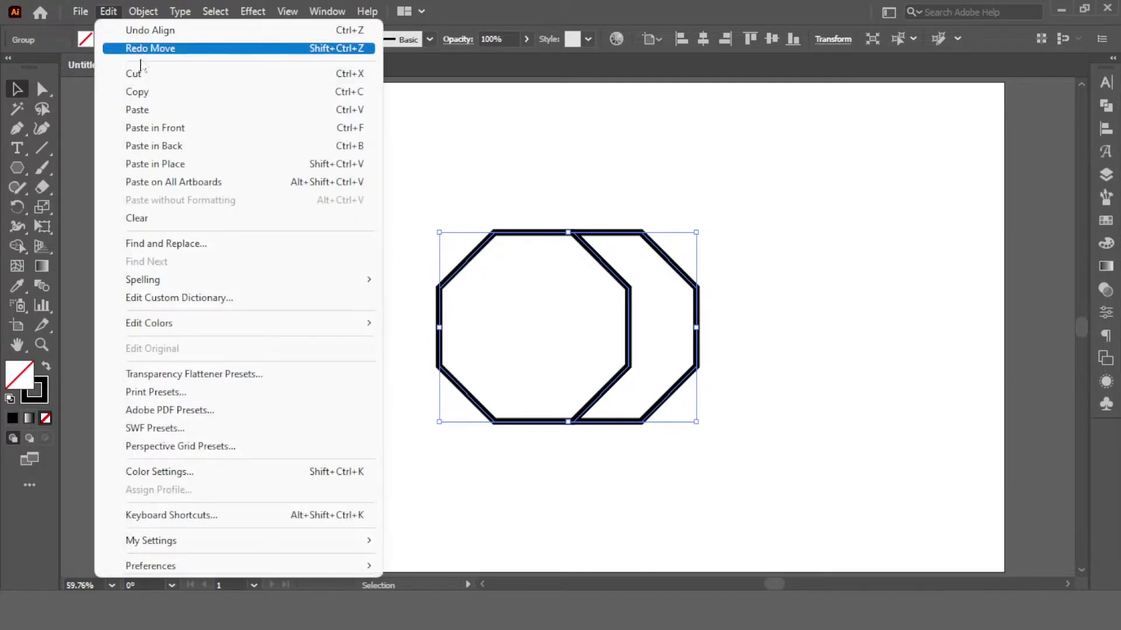
pyautogui.click(155, 128)
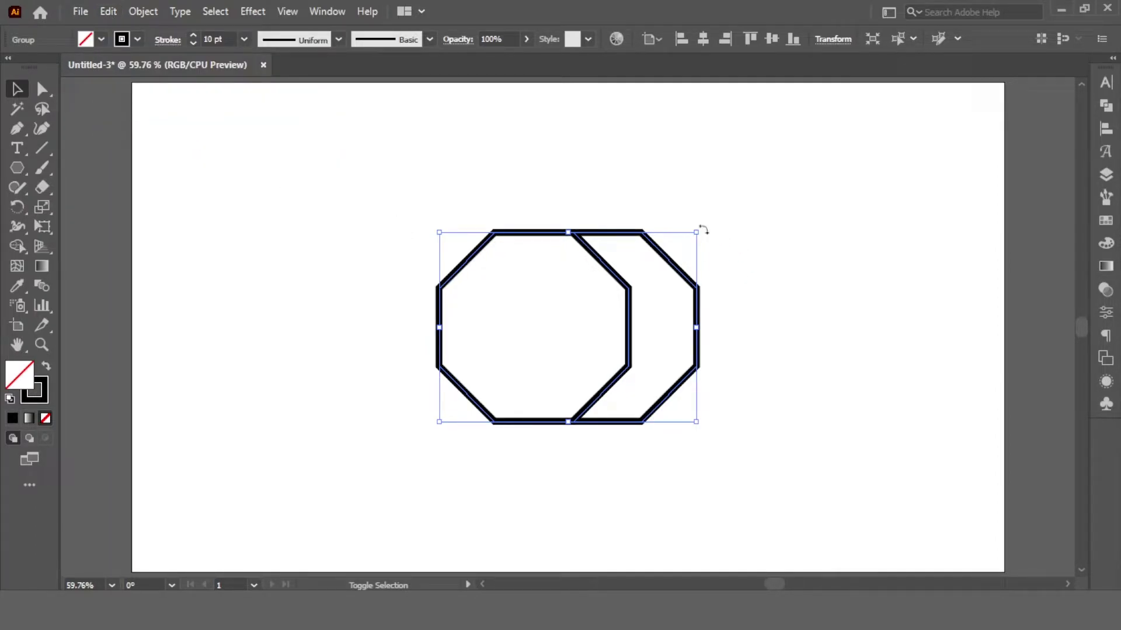
pyautogui.moveTo(703, 230); pyautogui.dragTo(476, 136)
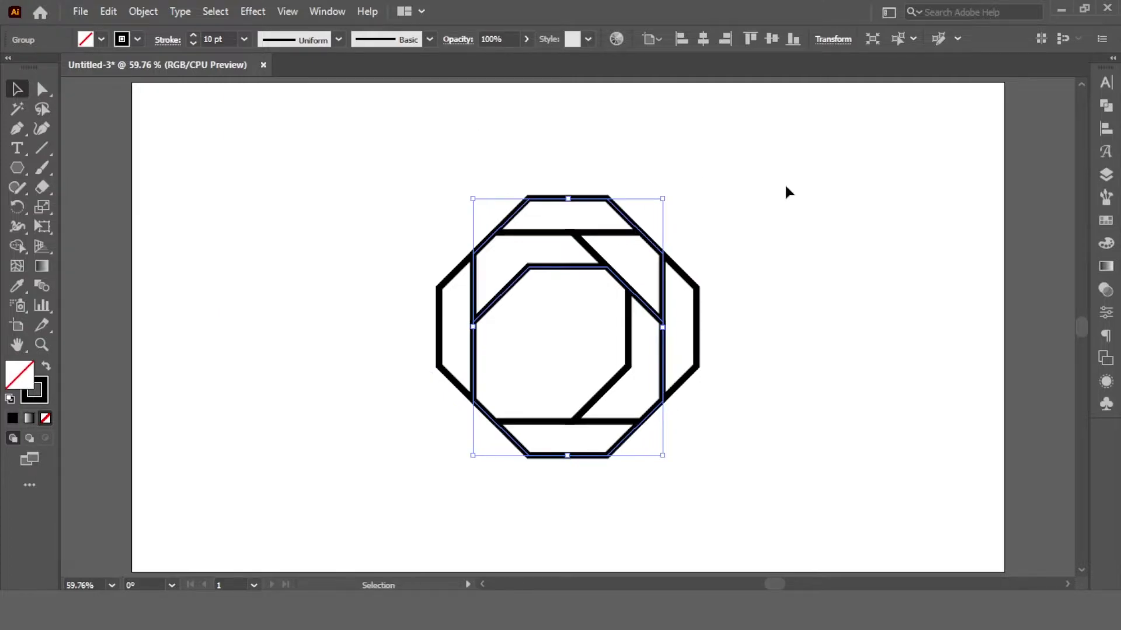
# - Group both overlapping shapes and rotate the whole artwork 45°
pyautogui.moveTo(781, 173); pyautogui.dragTo(440, 468)
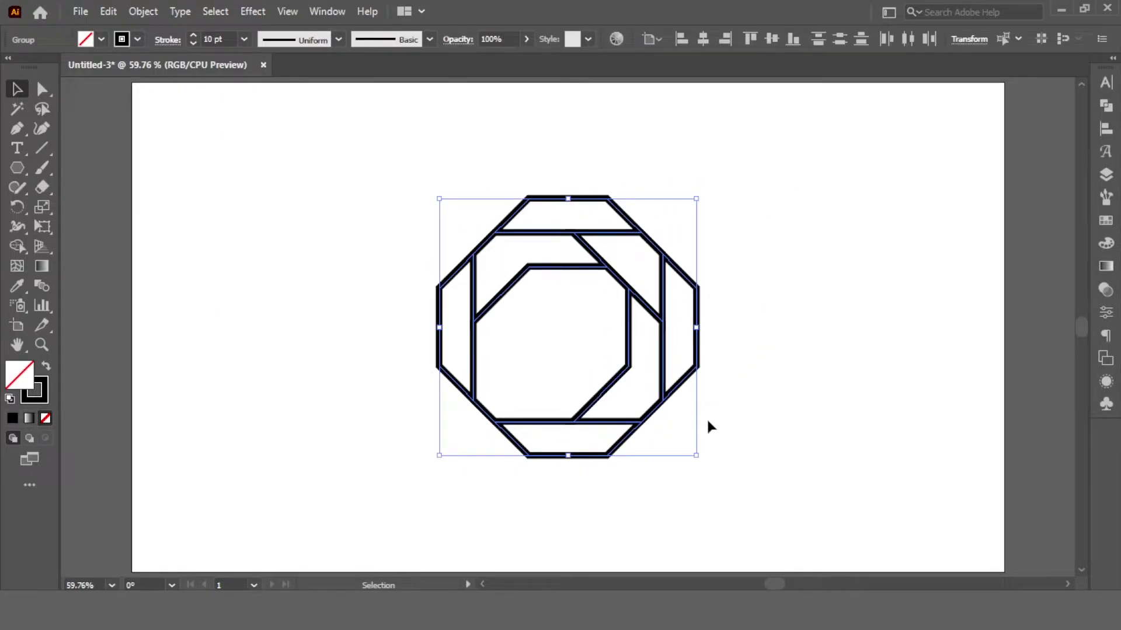
pyautogui.click(107, 10)
pyautogui.moveTo(143, 10)
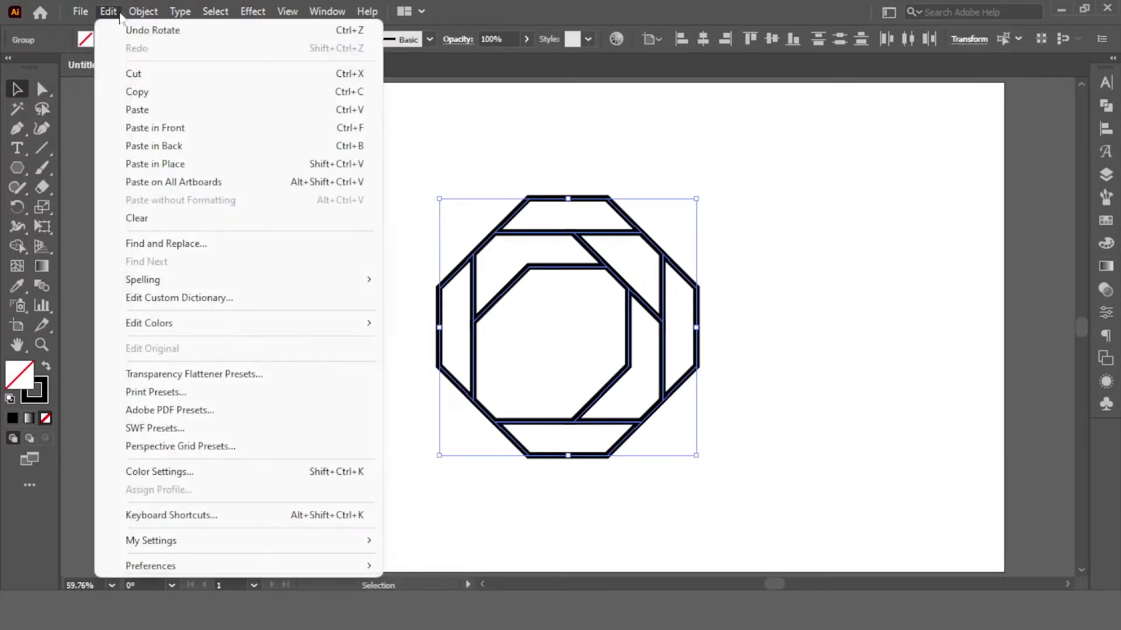
pyautogui.click(216, 88)
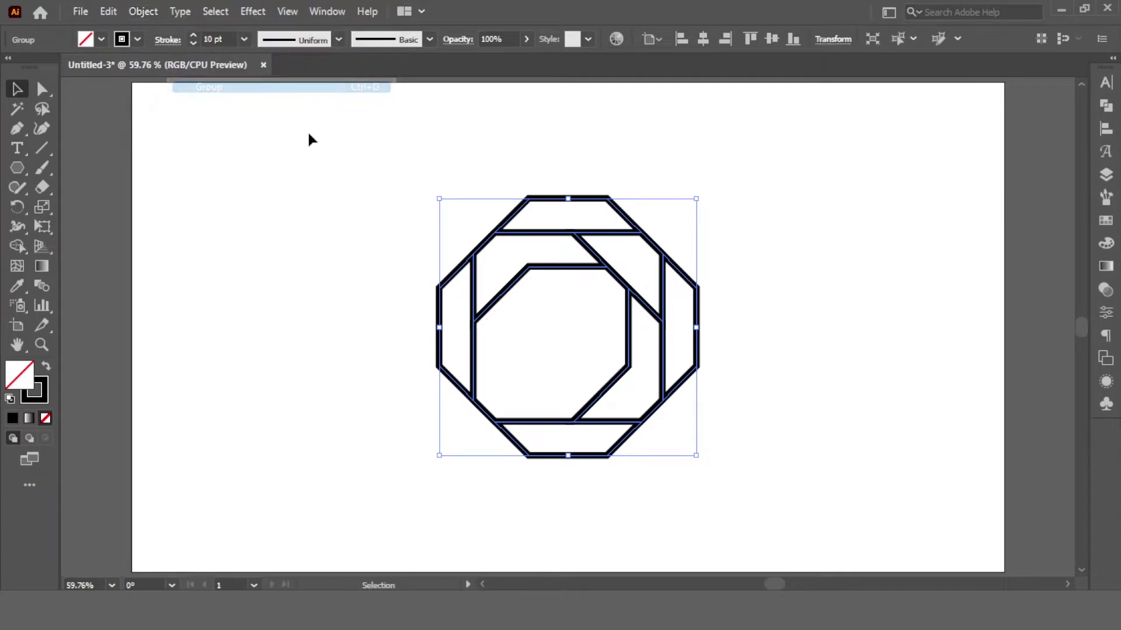
pyautogui.moveTo(699, 184); pyautogui.dragTo(584, 147)
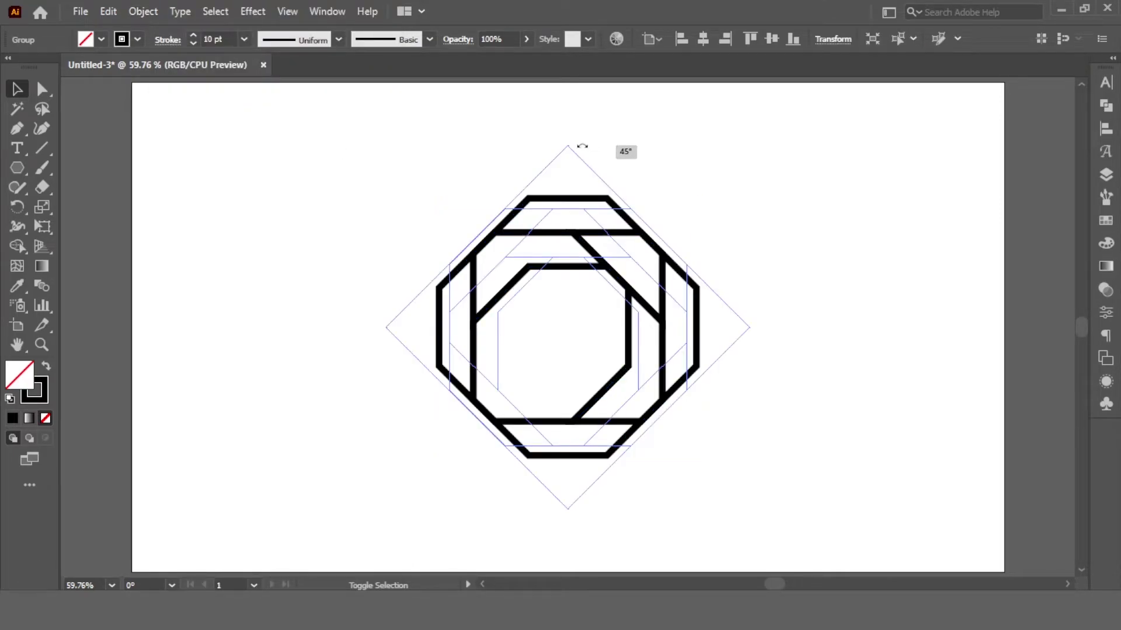
pyautogui.moveTo(755, 153)
pyautogui.mouseDown()
pyautogui.moveTo(630, 365)
pyautogui.moveTo(415, 489)
pyautogui.mouseUp()
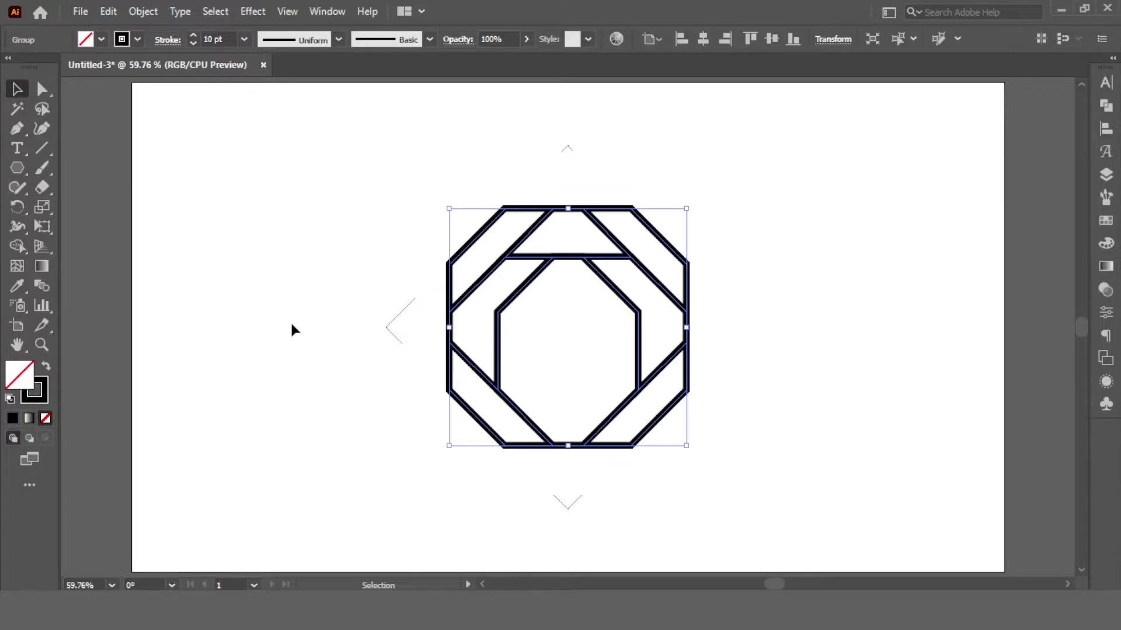
# - Delete the inner octagon region and the bottom edges with the Shape Builder tool
pyautogui.click(18, 227)
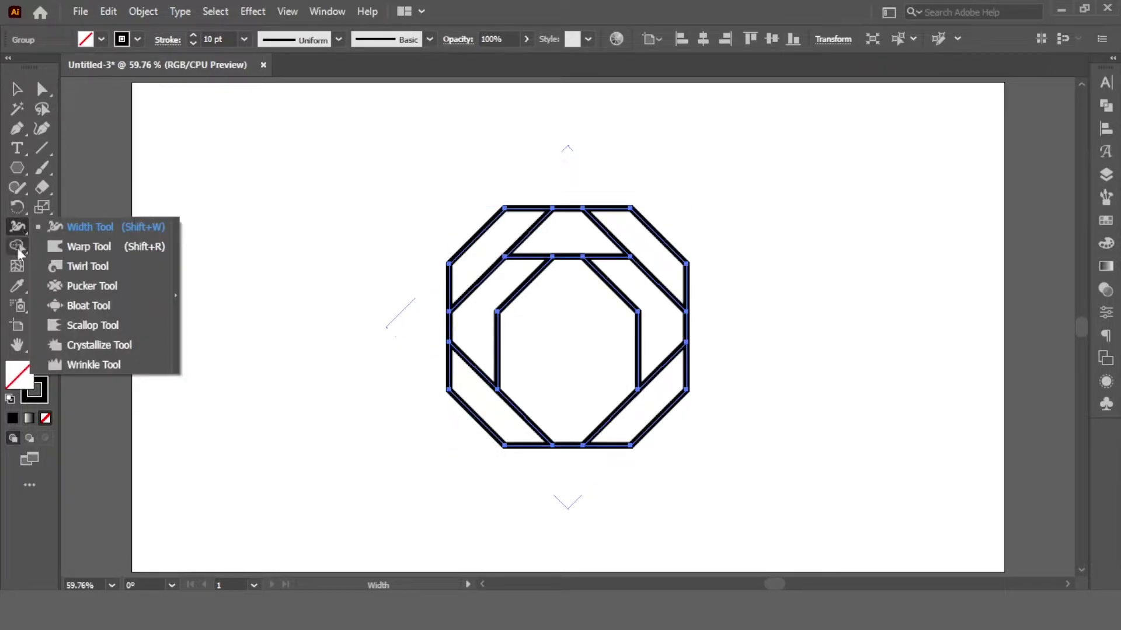
pyautogui.click(17, 246)
pyautogui.click(101, 248)
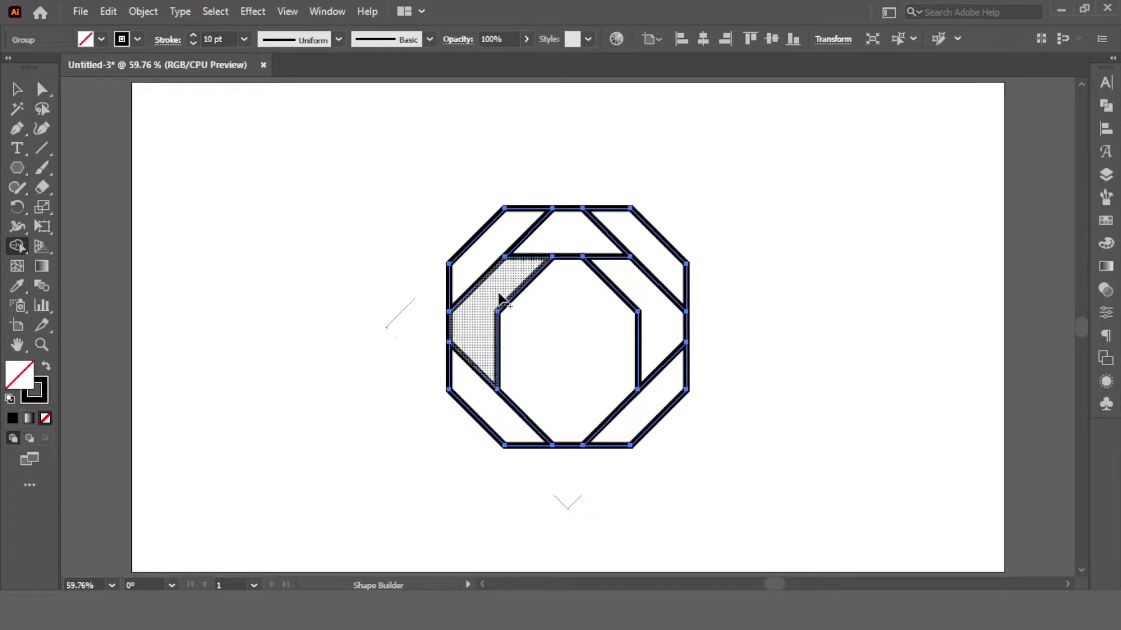
pyautogui.keyDown('alt'); pyautogui.click(562, 336); pyautogui.keyUp('alt')
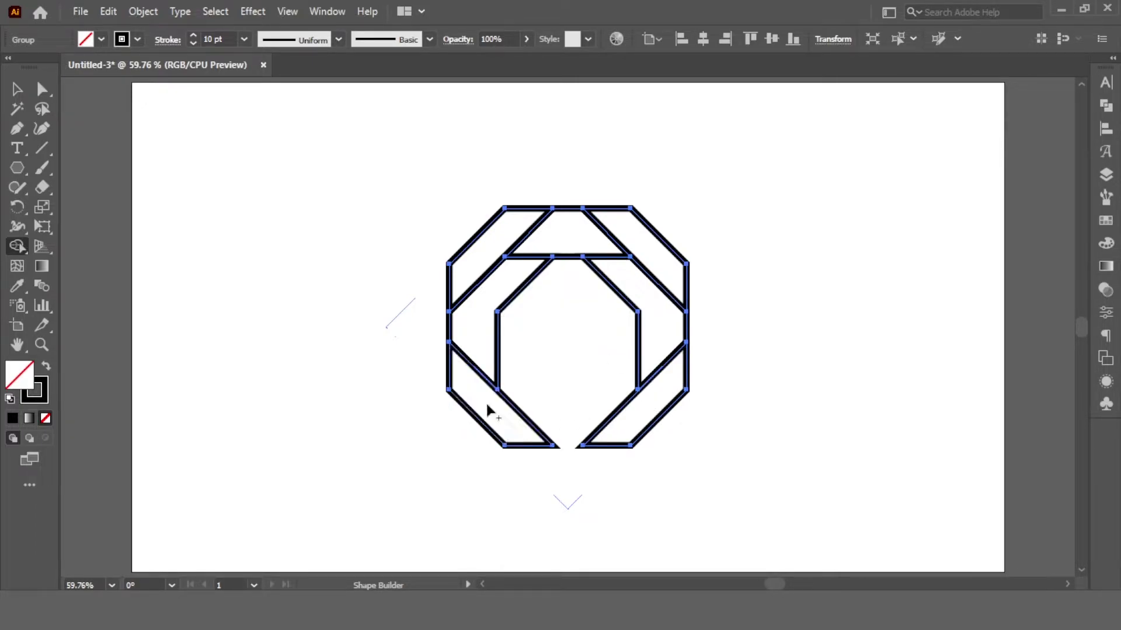
pyautogui.click(18, 91)
# - Give the ring strips a black fill and remove their stroke
pyautogui.moveTo(375, 151); pyautogui.dragTo(732, 455)
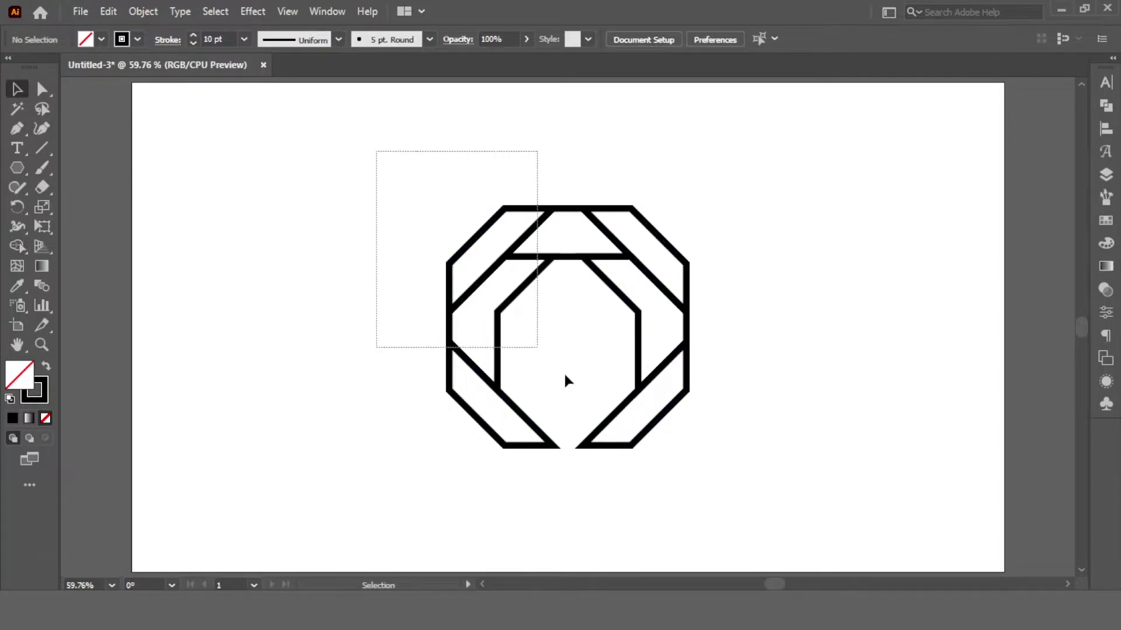
pyautogui.click(138, 42)
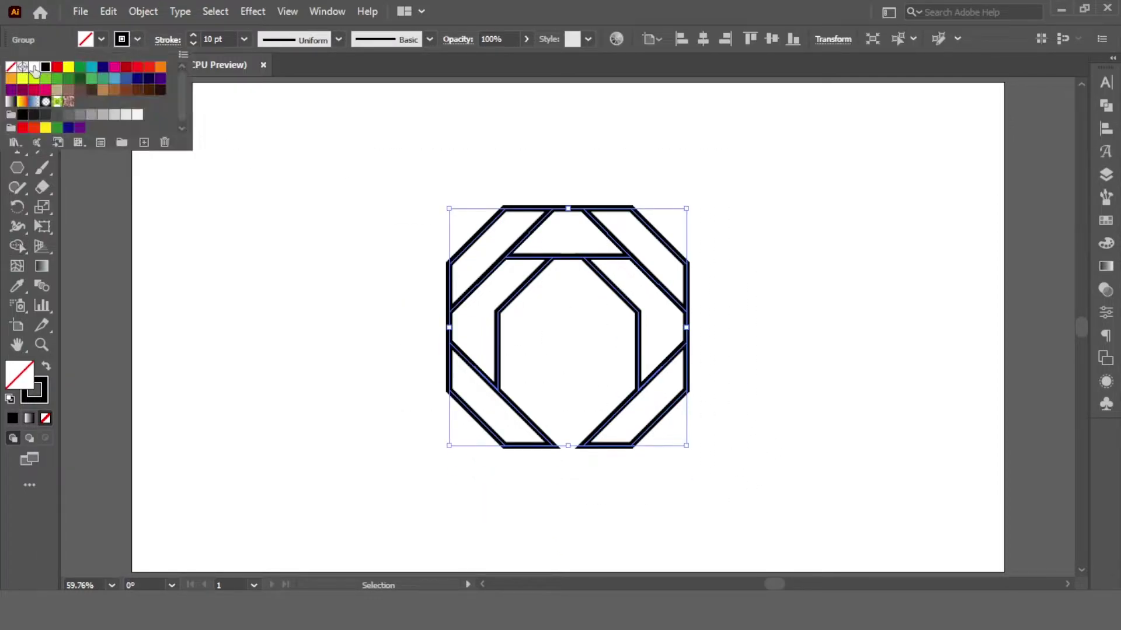
pyautogui.click(11, 66)
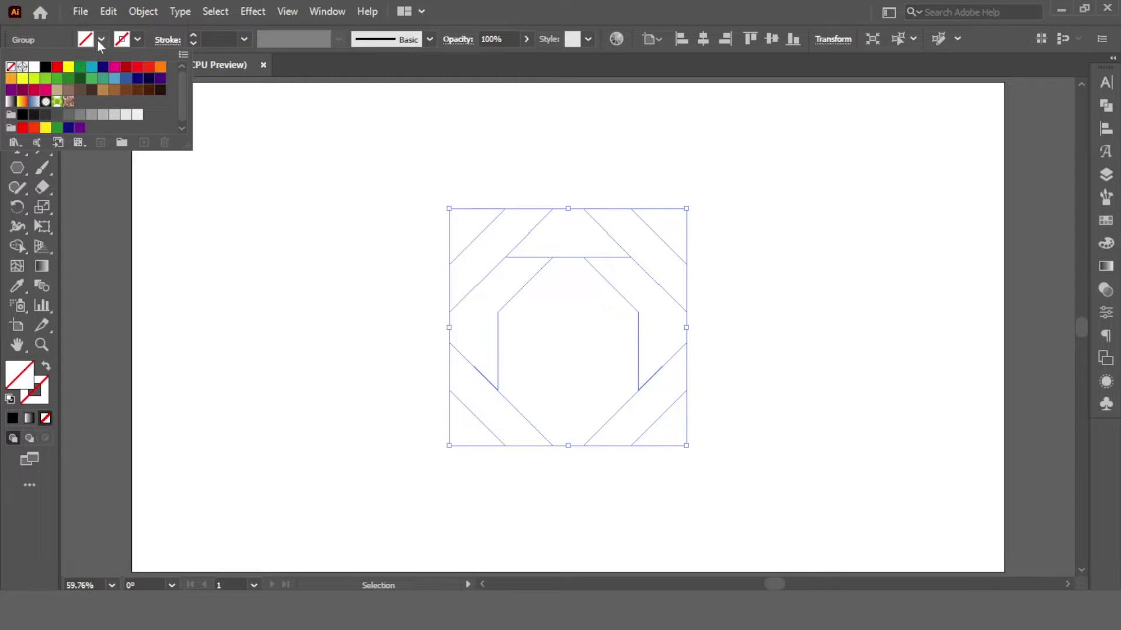
pyautogui.click(46, 73)
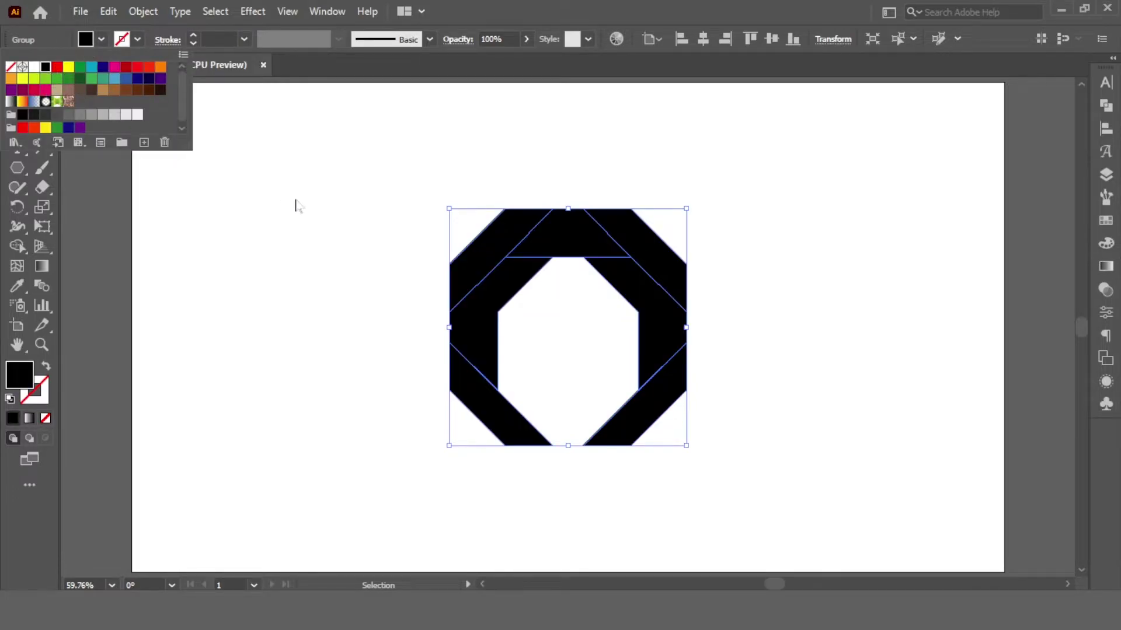
pyautogui.click(408, 210)
pyautogui.moveTo(392, 145); pyautogui.dragTo(847, 547)
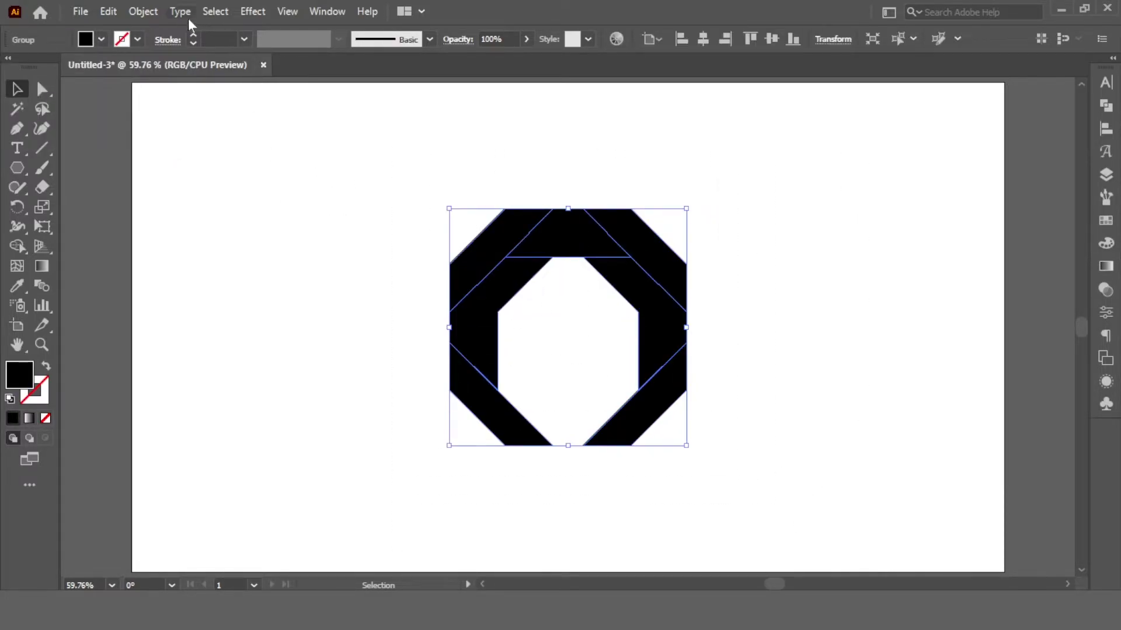
# - Apply a -5 px Offset Path effect to the strips and expand the appearance
pyautogui.click(251, 12)
pyautogui.moveTo(271, 157)
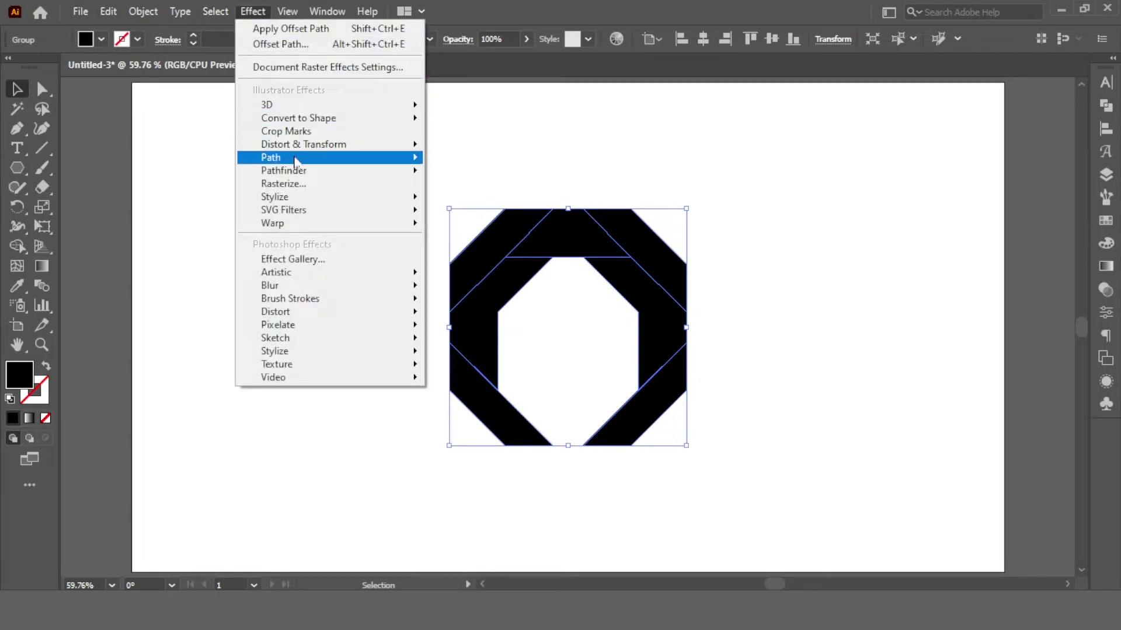
pyautogui.click(474, 160)
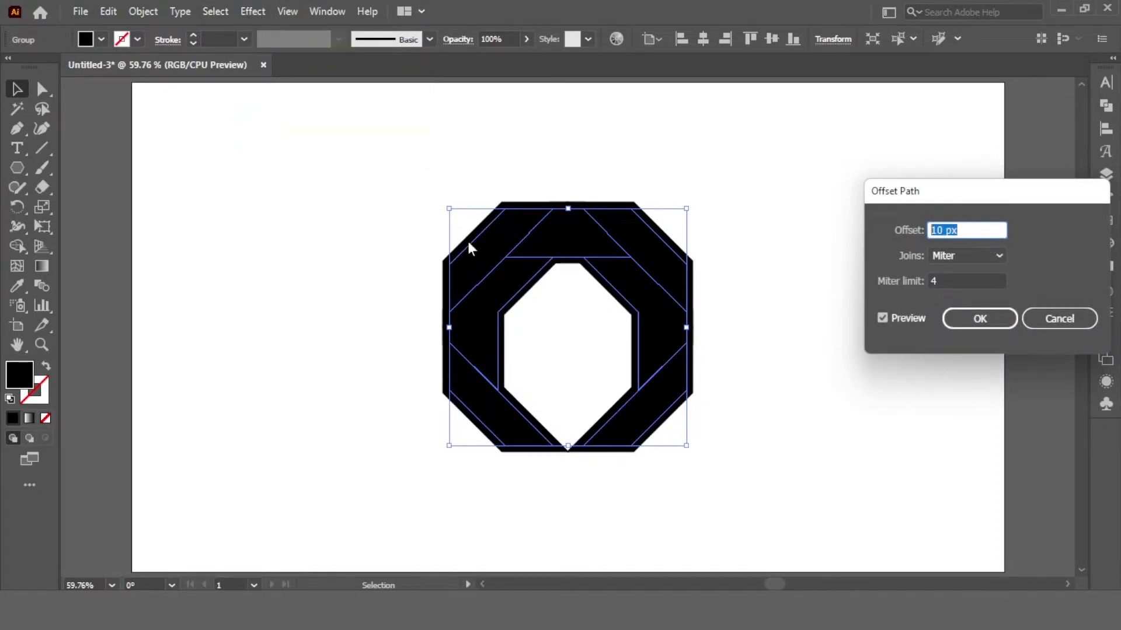
pyautogui.write('-5')
pyautogui.click(979, 318)
pyautogui.click(143, 11)
pyautogui.click(291, 225)
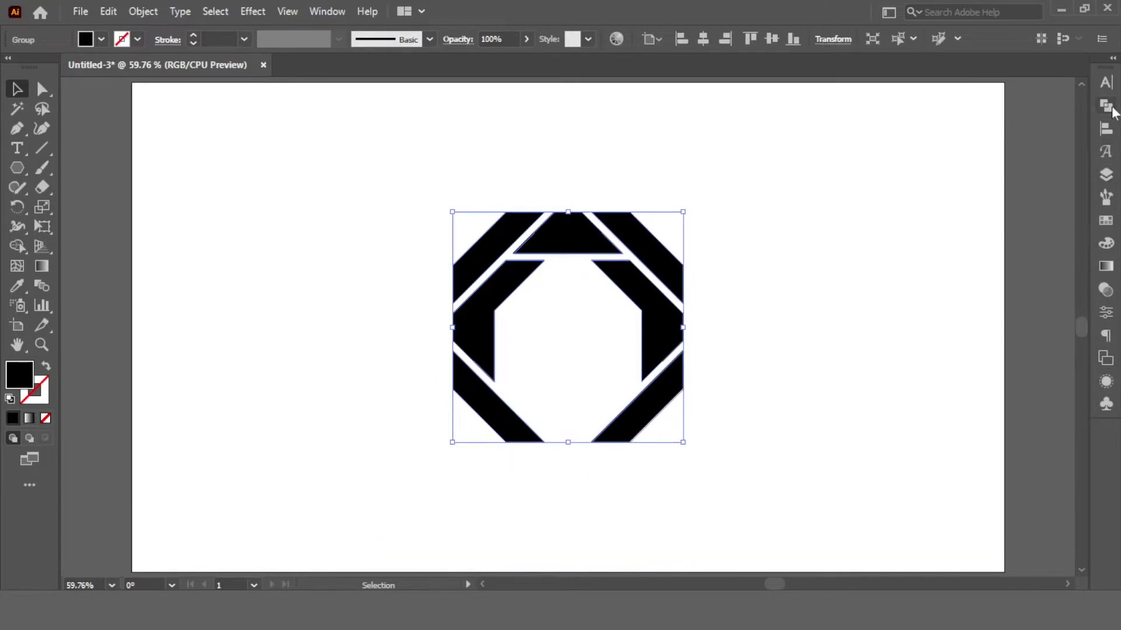
# - Paste a copy of the ring in front and rotate it 180°
pyautogui.click(1106, 105)
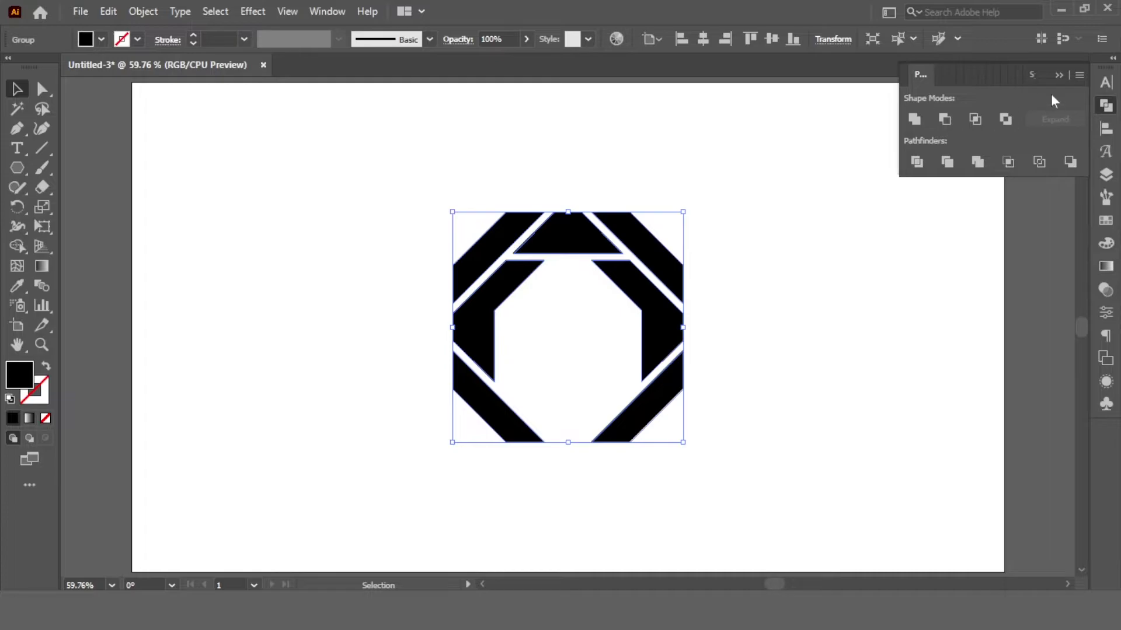
pyautogui.click(1058, 75)
pyautogui.click(630, 243)
pyautogui.click(555, 226)
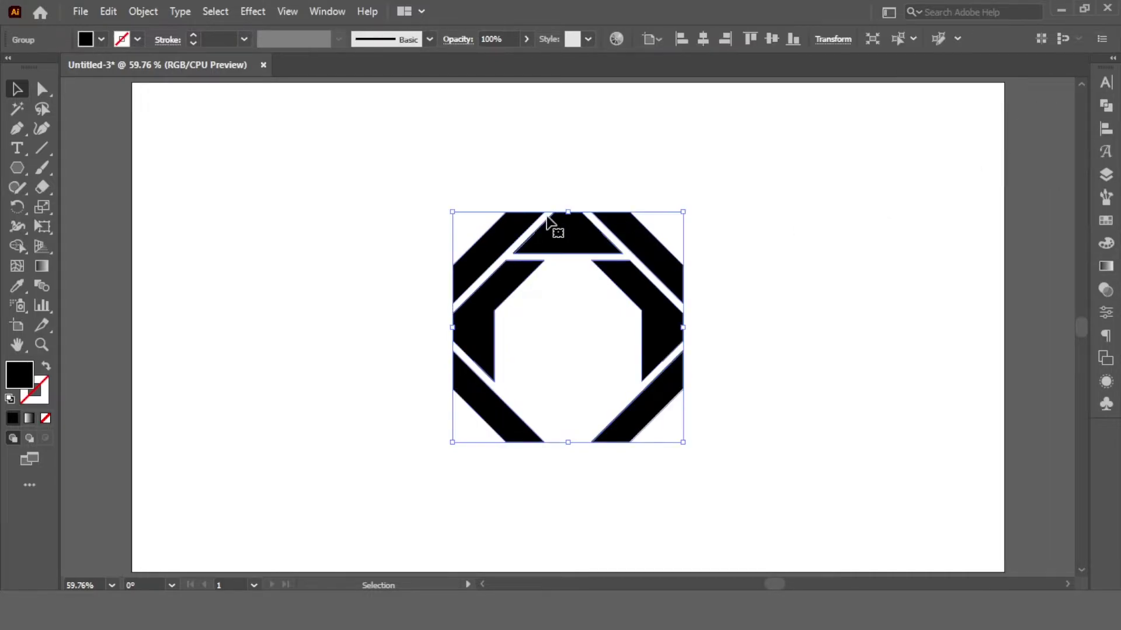
pyautogui.click(109, 12)
pyautogui.click(138, 92)
pyautogui.click(109, 11)
pyautogui.click(155, 128)
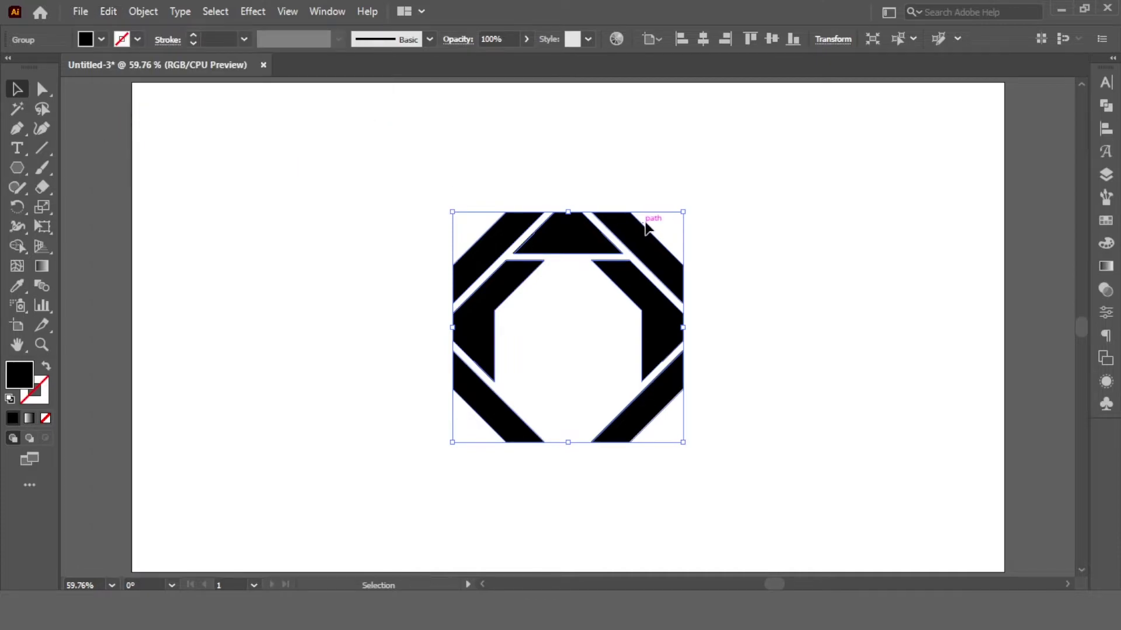
pyautogui.moveTo(691, 203)
pyautogui.mouseDown()
pyautogui.moveTo(638, 405)
pyautogui.moveTo(447, 449)
pyautogui.mouseUp()
# - Select the whole artwork and check its alignment in the Align panel
pyautogui.click(765, 277)
pyautogui.moveTo(742, 203); pyautogui.dragTo(495, 458)
pyautogui.click(1106, 129)
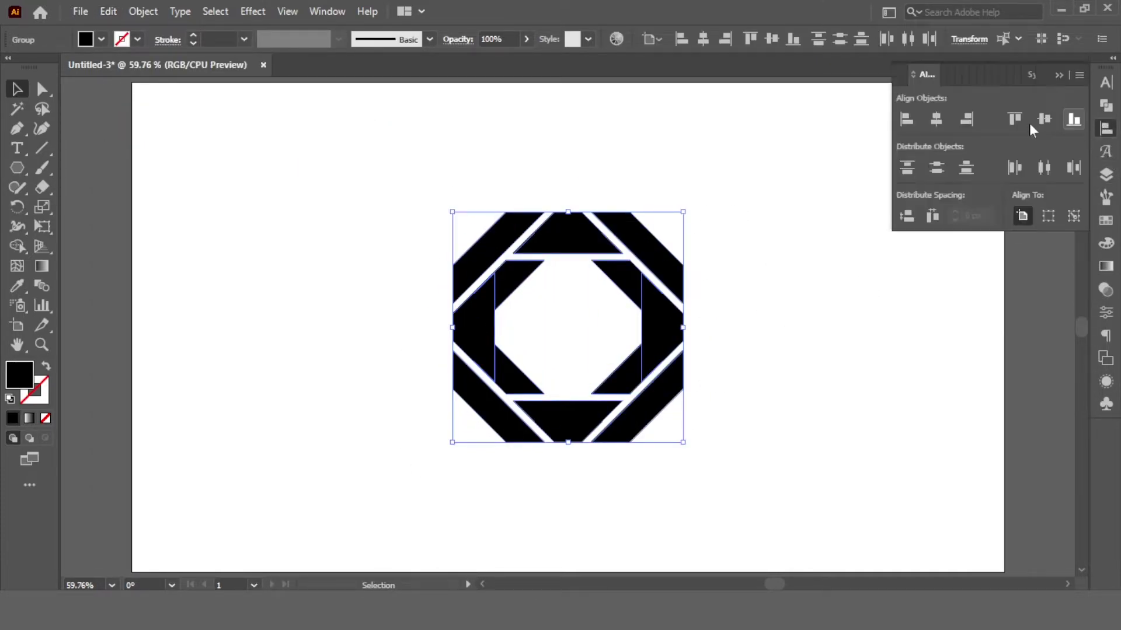
pyautogui.click(1059, 74)
pyautogui.moveTo(768, 153); pyautogui.dragTo(444, 478)
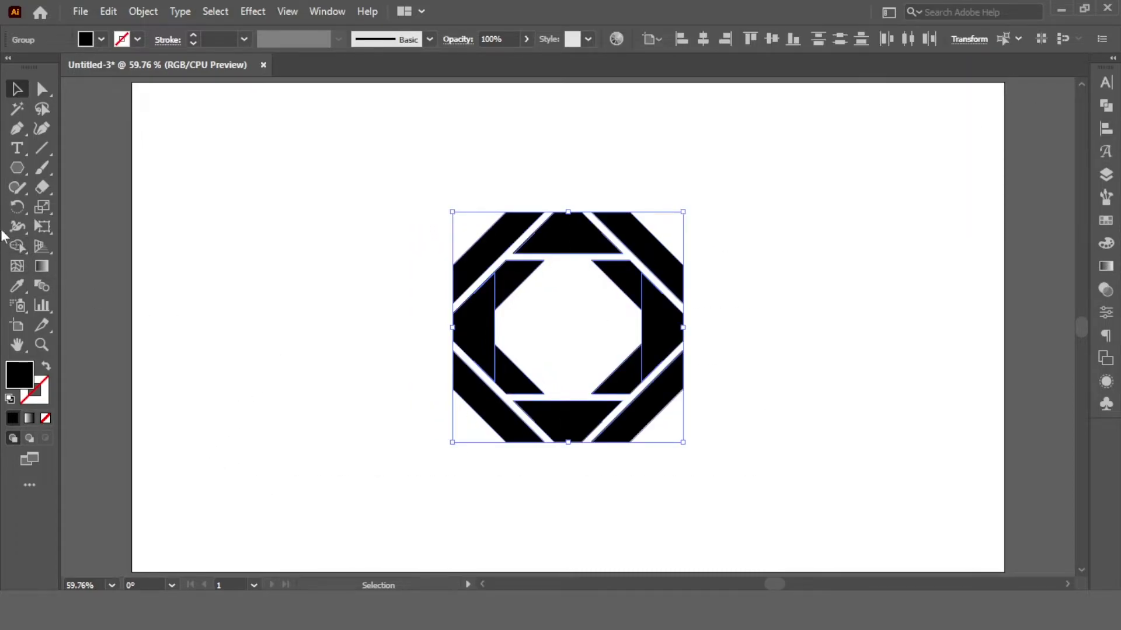
# - Delete the side segments, top shards, trapezoid and inner triangles, then select the remaining bottom shapes
pyautogui.click(18, 245)
pyautogui.keyDown('alt'); pyautogui.click(474, 326); pyautogui.keyUp('alt')
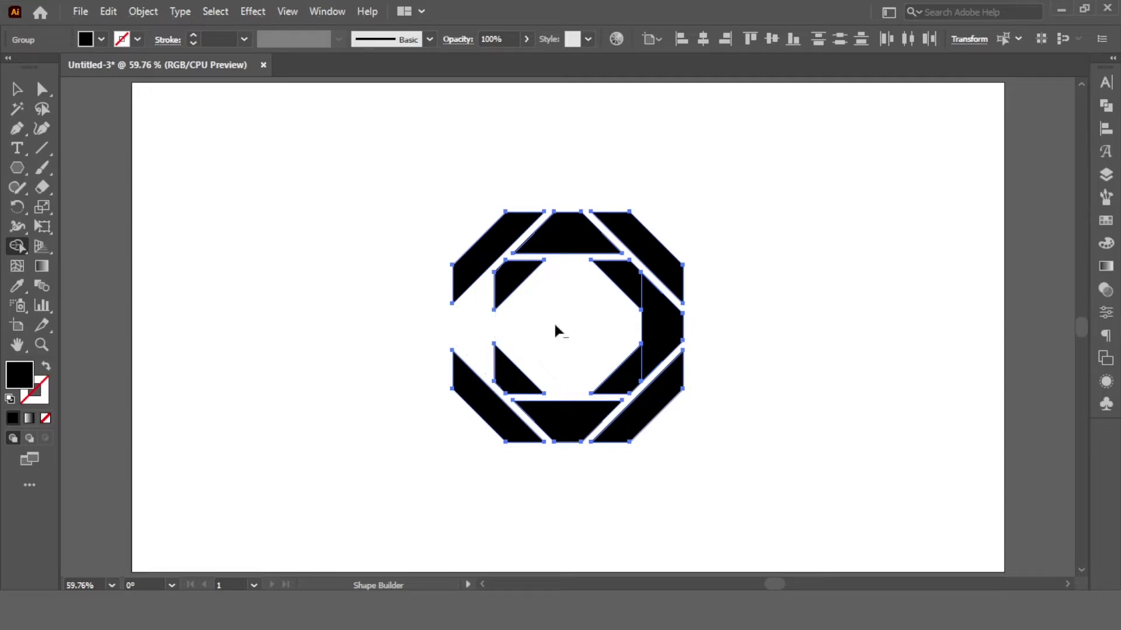
pyautogui.keyDown('alt'); pyautogui.click(663, 329); pyautogui.keyUp('alt')
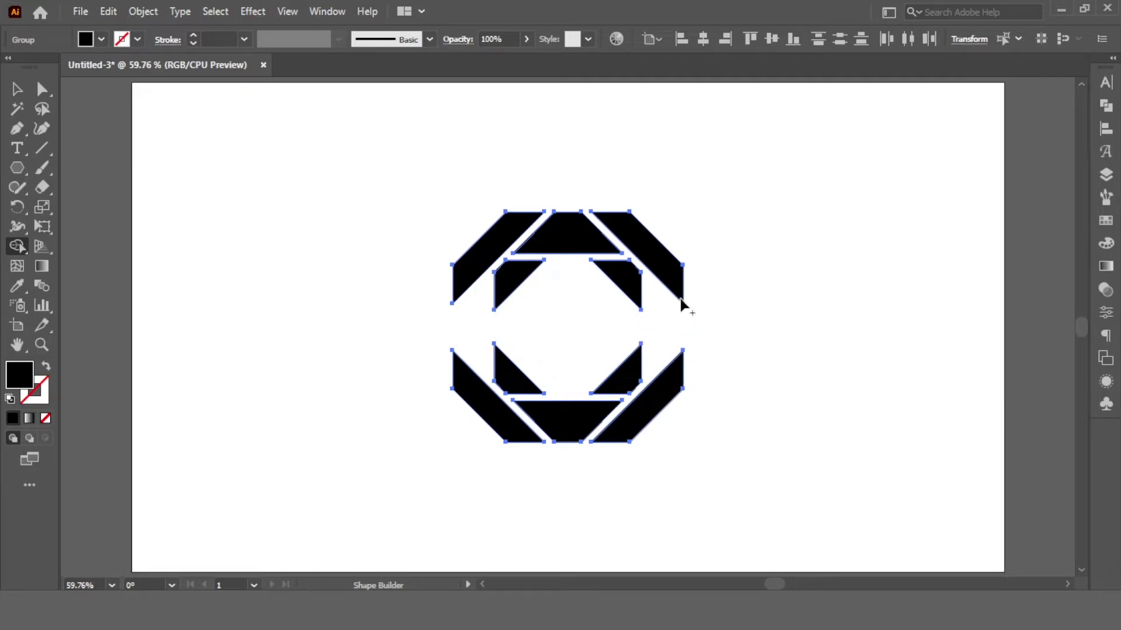
pyautogui.keyDown('alt'); pyautogui.click(665, 259); pyautogui.keyUp('alt')
pyautogui.keyDown('alt'); pyautogui.click(624, 279); pyautogui.keyUp('alt')
pyautogui.keyDown('alt'); pyautogui.click(589, 240); pyautogui.keyUp('alt')
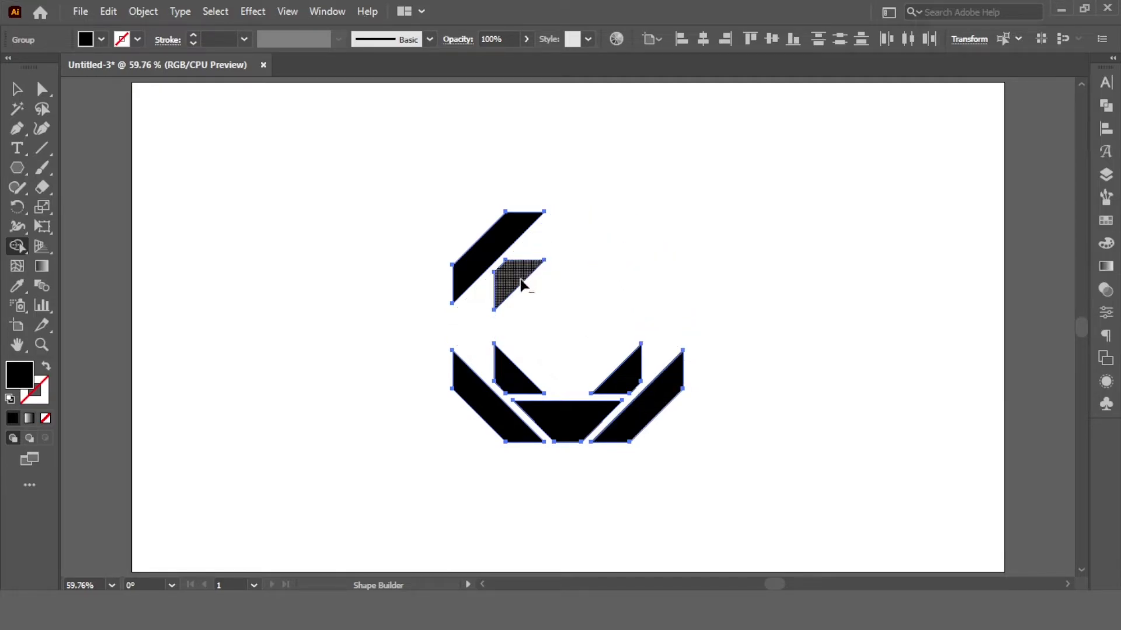
pyautogui.keyDown('alt'); pyautogui.click(520, 279); pyautogui.keyUp('alt')
pyautogui.keyDown('alt'); pyautogui.click(501, 248); pyautogui.keyUp('alt')
pyautogui.click(17, 89)
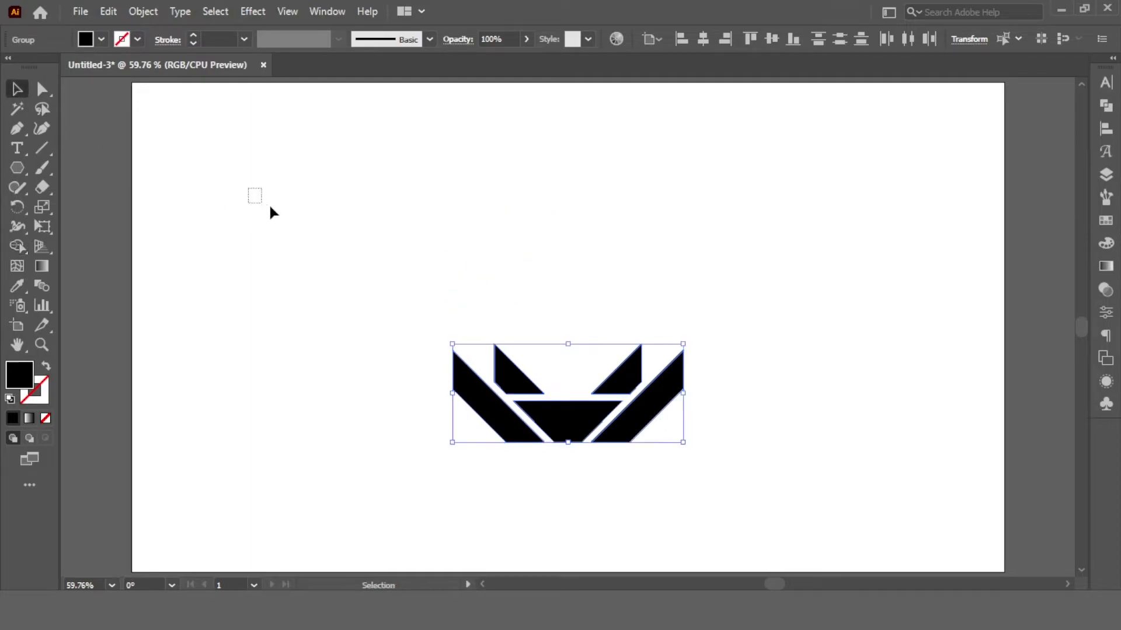
pyautogui.moveTo(331, 253); pyautogui.dragTo(782, 477)
# - Unite the selected chevron pieces into a single shape with Pathfinder
pyautogui.click(1106, 105)
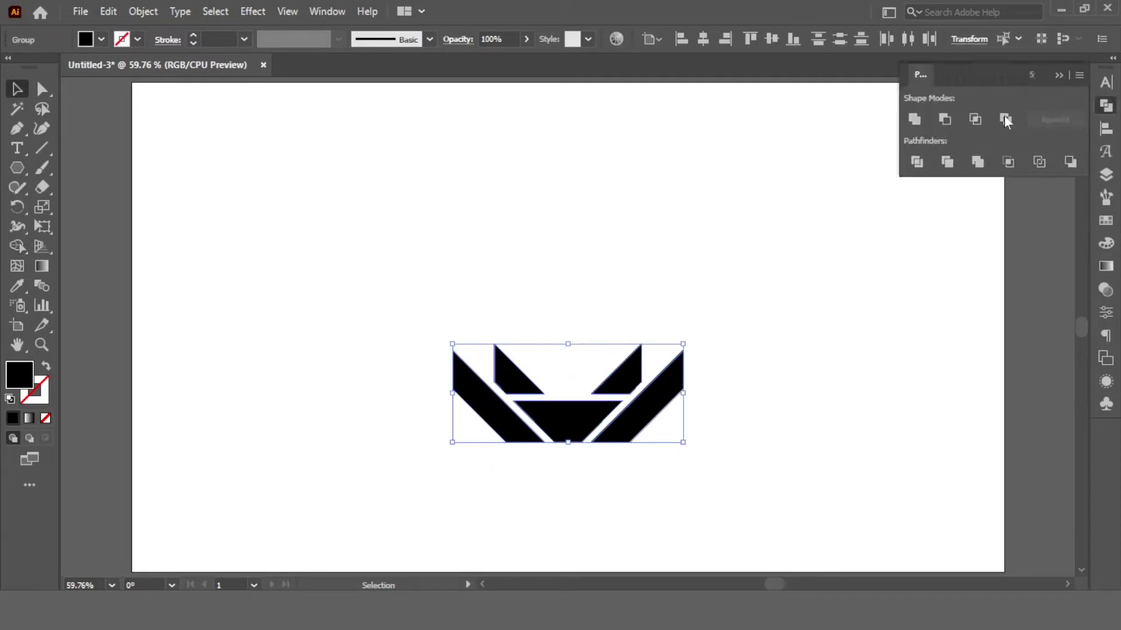
pyautogui.click(915, 119)
pyautogui.click(1059, 74)
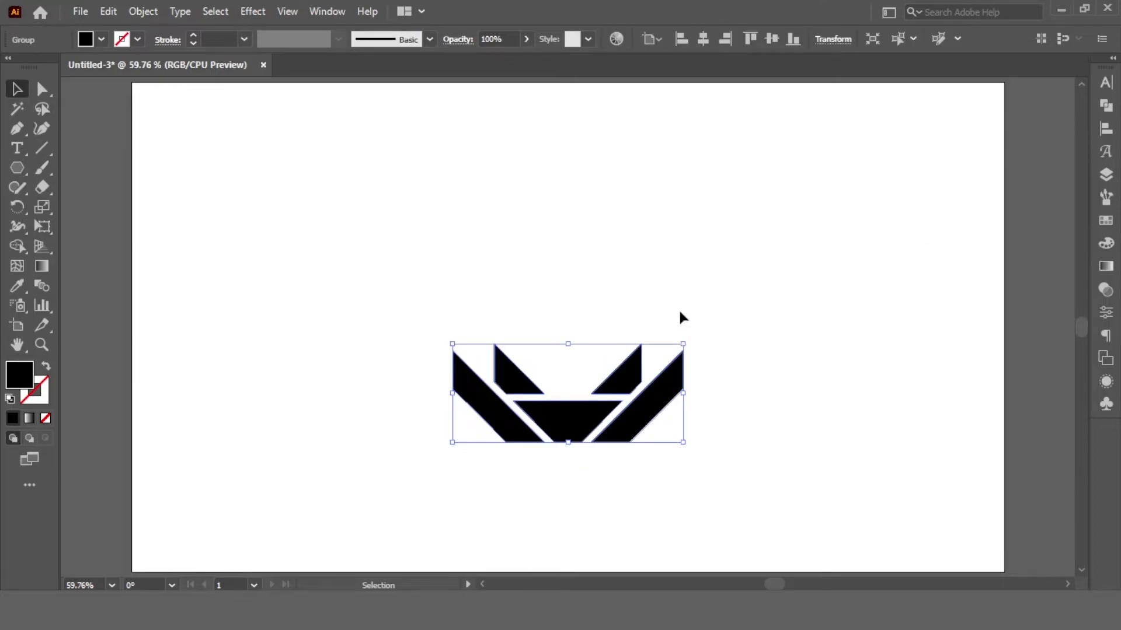
# - Vertically centre the chevron group on the artboard, then reselect it
pyautogui.click(1102, 132)
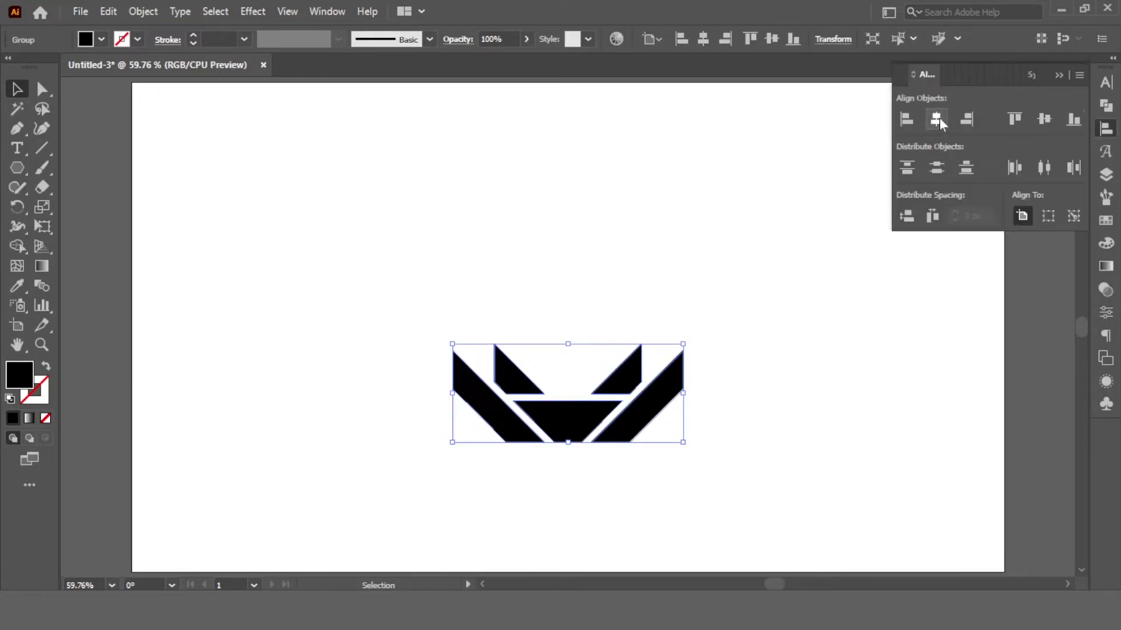
pyautogui.click(1045, 119)
pyautogui.click(899, 343)
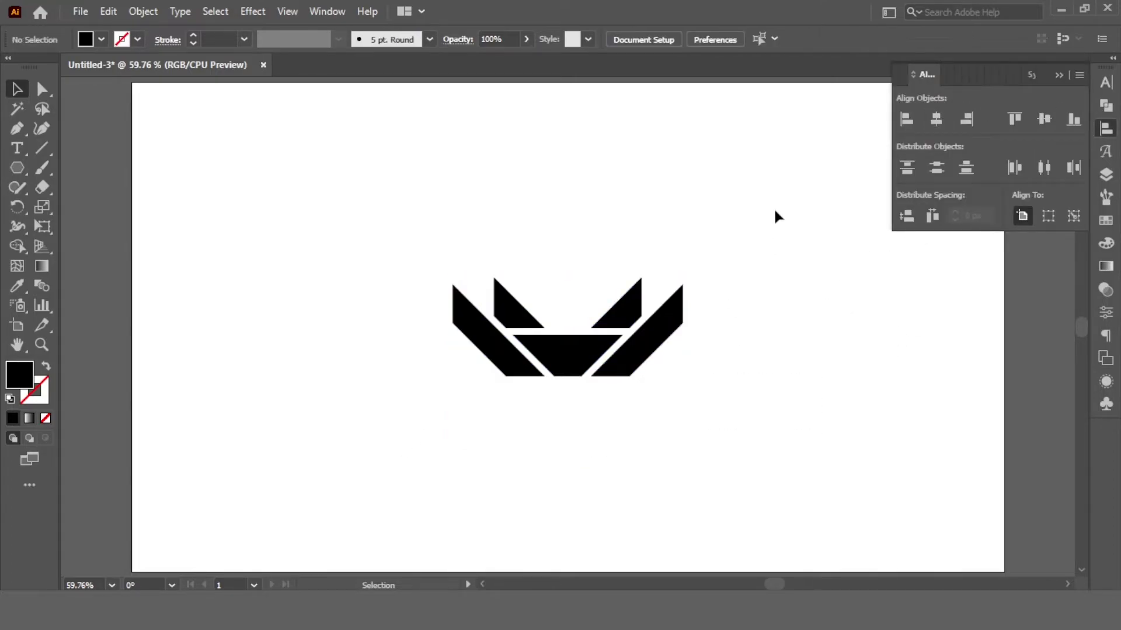
pyautogui.click(1062, 76)
pyautogui.click(583, 351)
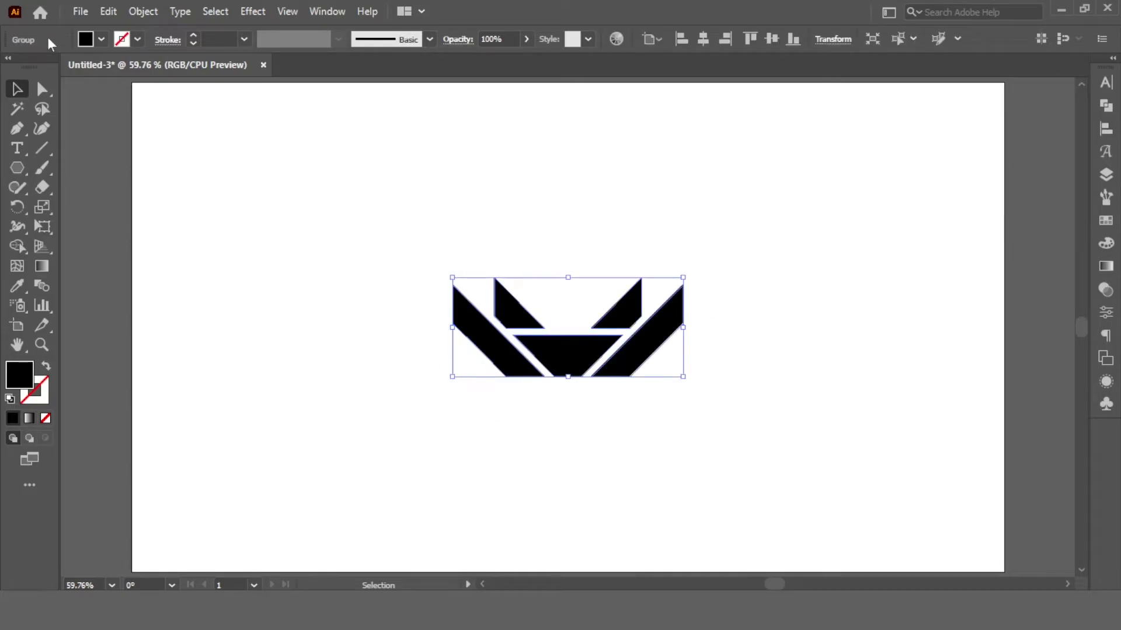
# - Make the chevron group a radial repeat with 4 instances and a 170 px radius
pyautogui.click(143, 11)
pyautogui.moveTo(208, 478)
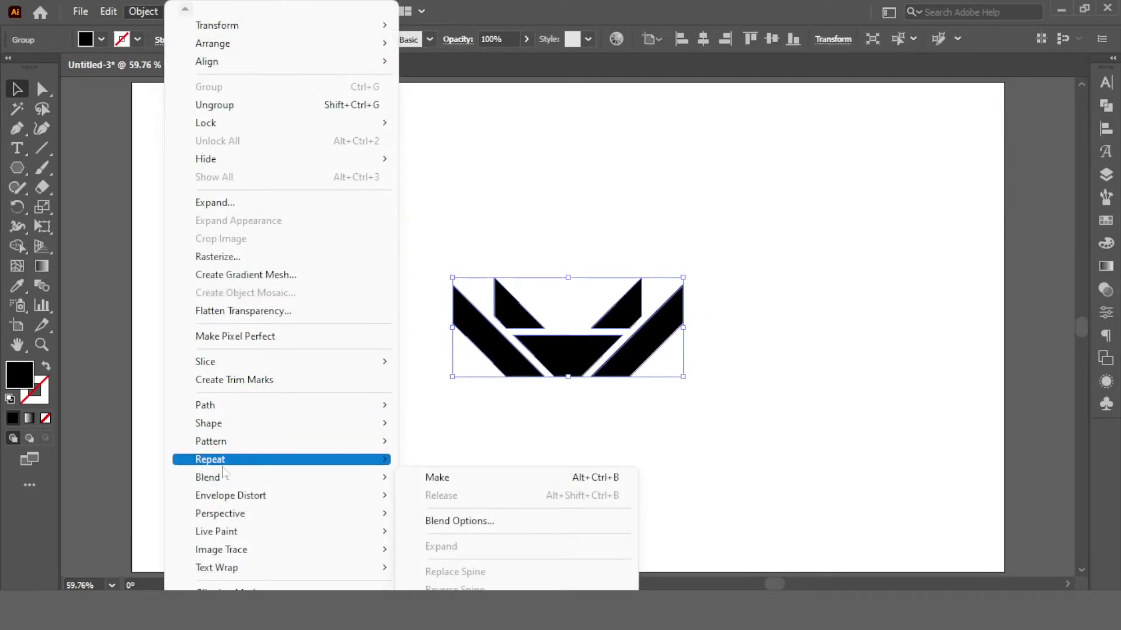
pyautogui.click(419, 459)
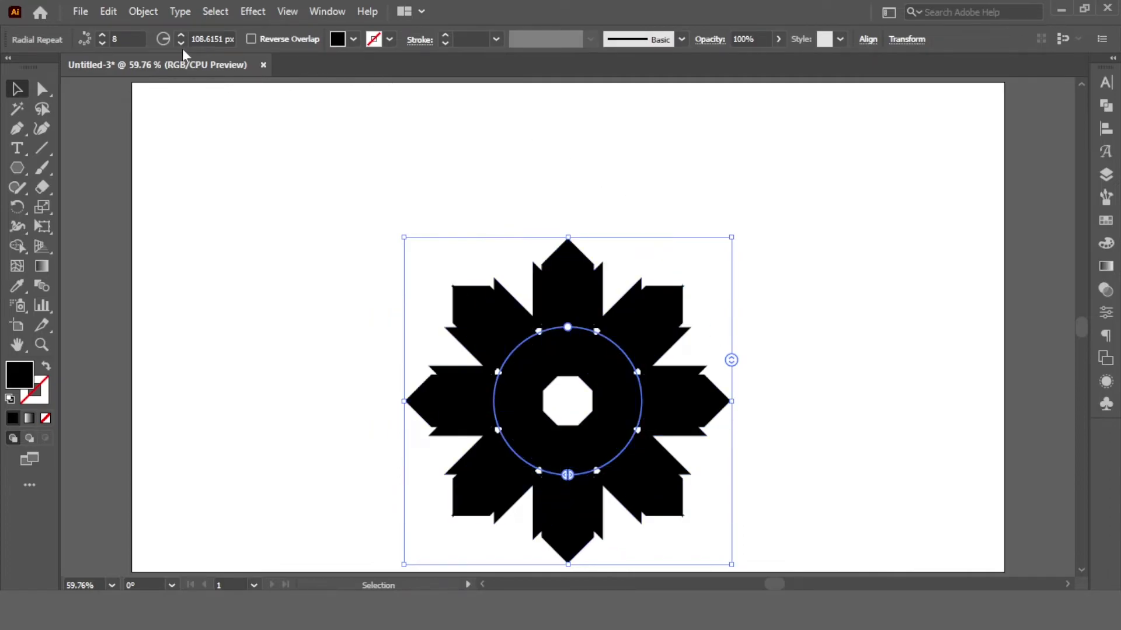
pyautogui.click(123, 39)
pyautogui.press('Return')
pyautogui.click(207, 38)
pyautogui.write('170')
pyautogui.press('Return')
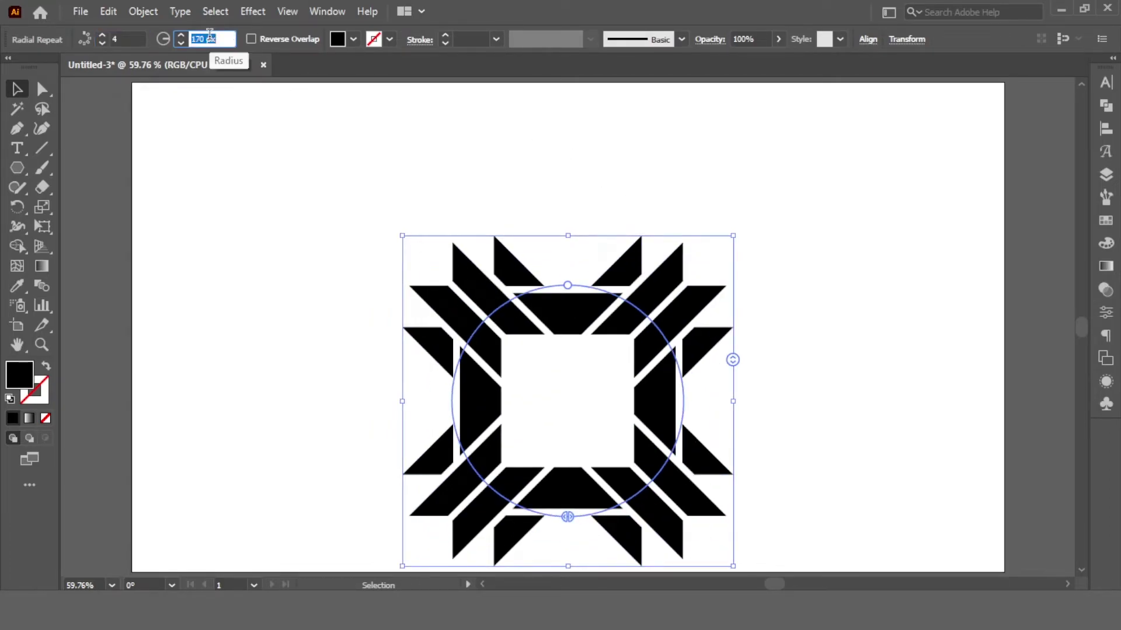
# - Vertically centre the whole radial artwork on the artboard and select everything
pyautogui.moveTo(797, 229); pyautogui.dragTo(555, 391)
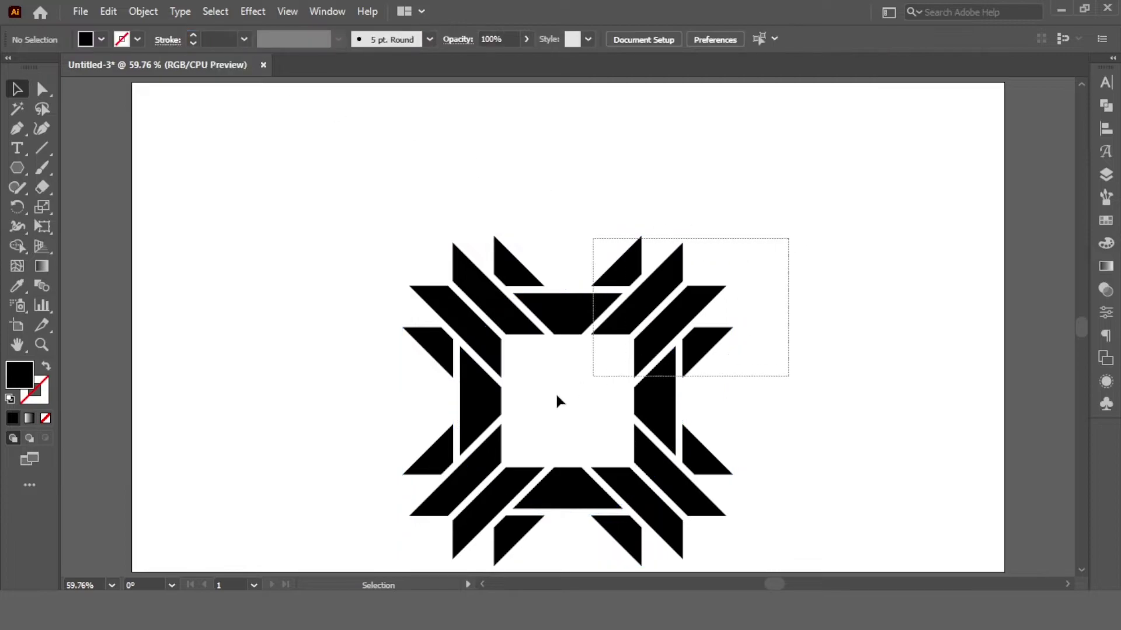
pyautogui.click(1105, 129)
pyautogui.click(1036, 119)
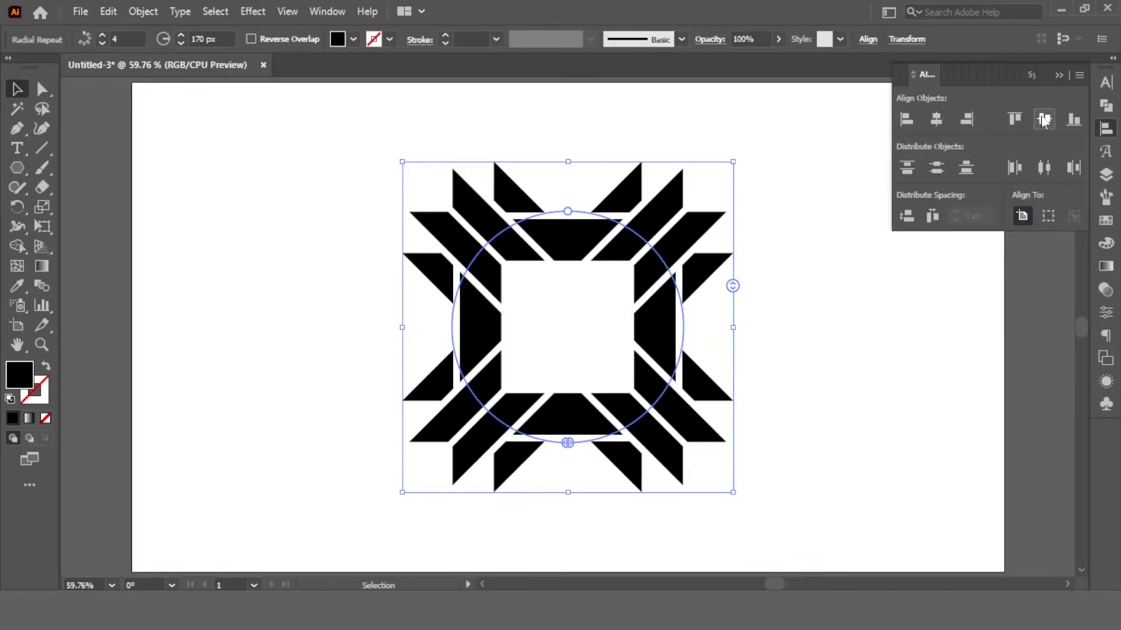
pyautogui.click(1051, 83)
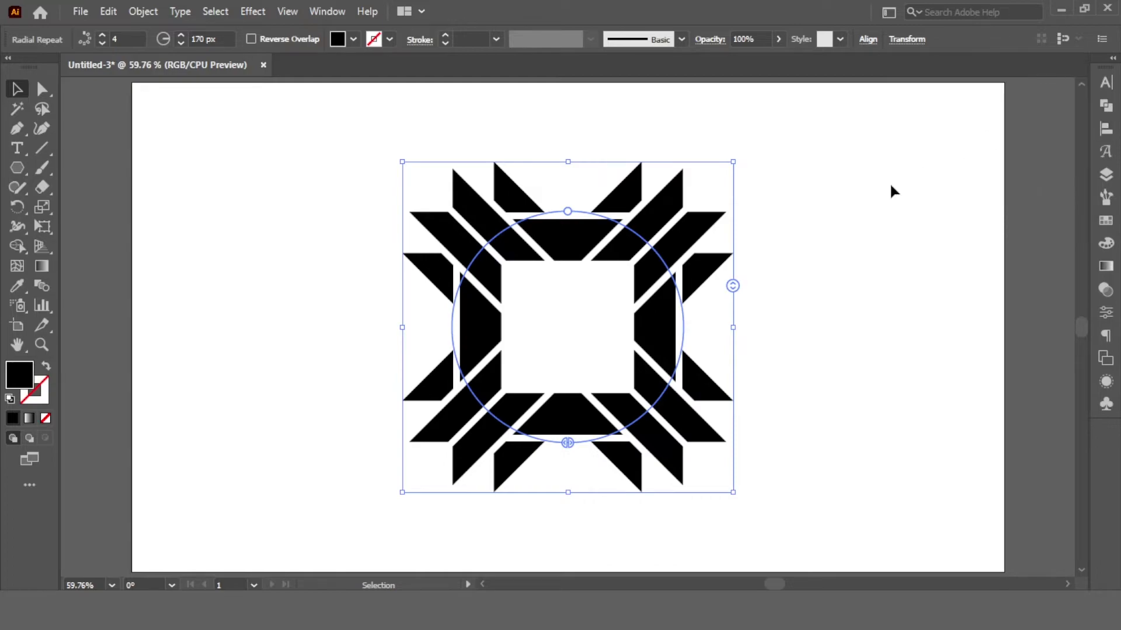
pyautogui.click(823, 163)
pyautogui.hotkey('ctrl', 'a')
# - Expand the radial repeat into plain shapes and select all the shards
pyautogui.click(143, 11)
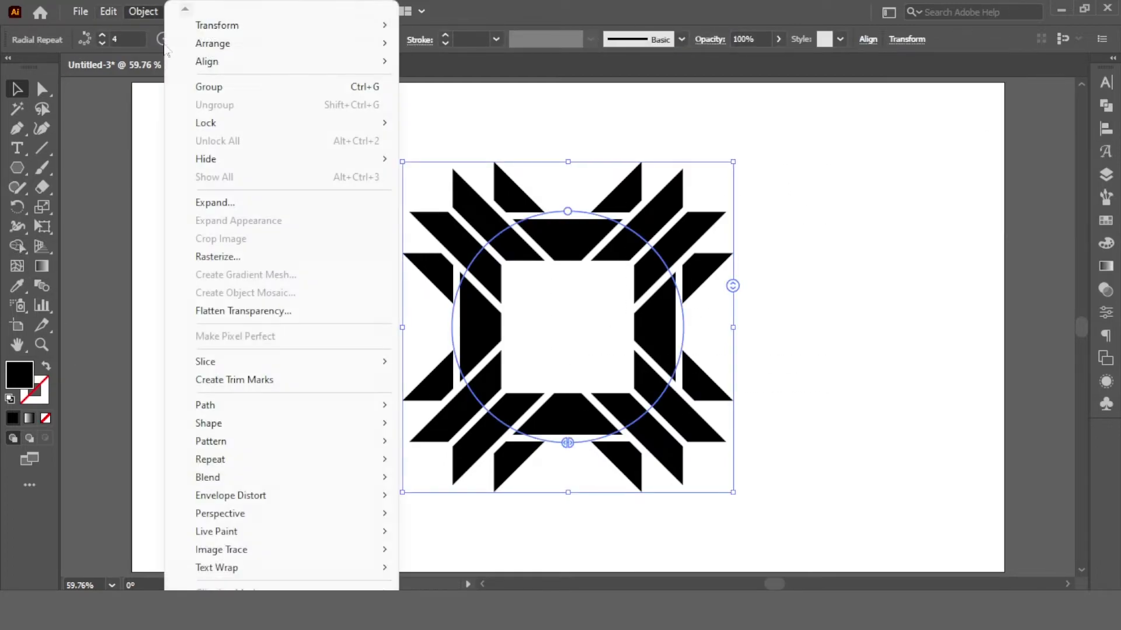
pyautogui.click(192, 201)
pyautogui.click(195, 388)
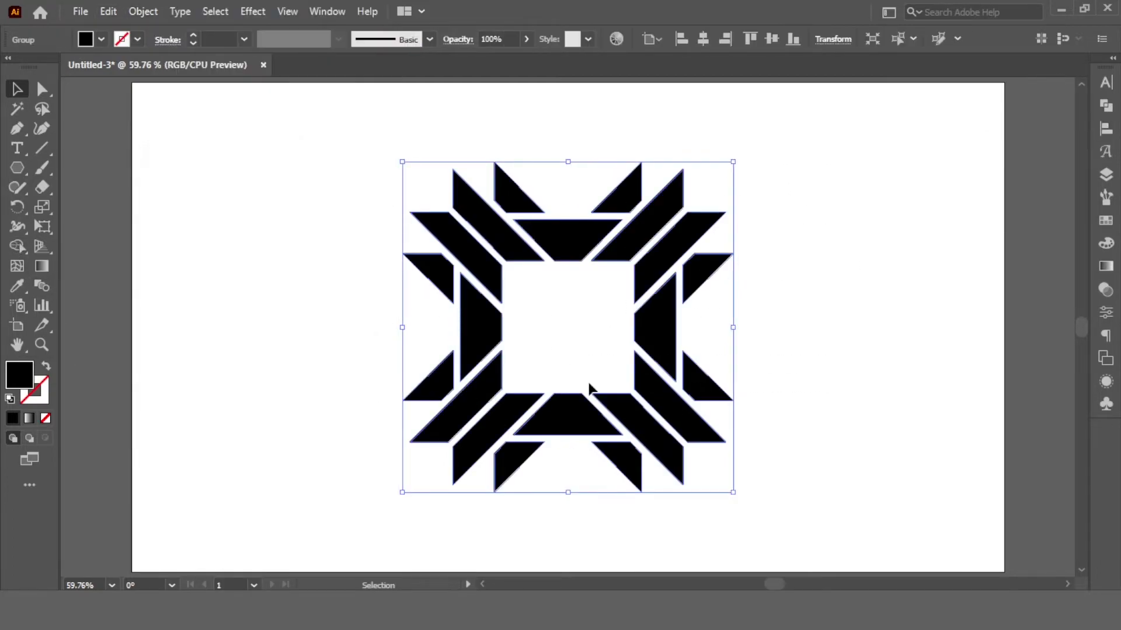
pyautogui.click(827, 263)
pyautogui.moveTo(803, 143); pyautogui.dragTo(441, 485)
# - Fill the shards with the White, Black gradient preset, recoloured navy to light blue
pyautogui.click(1106, 266)
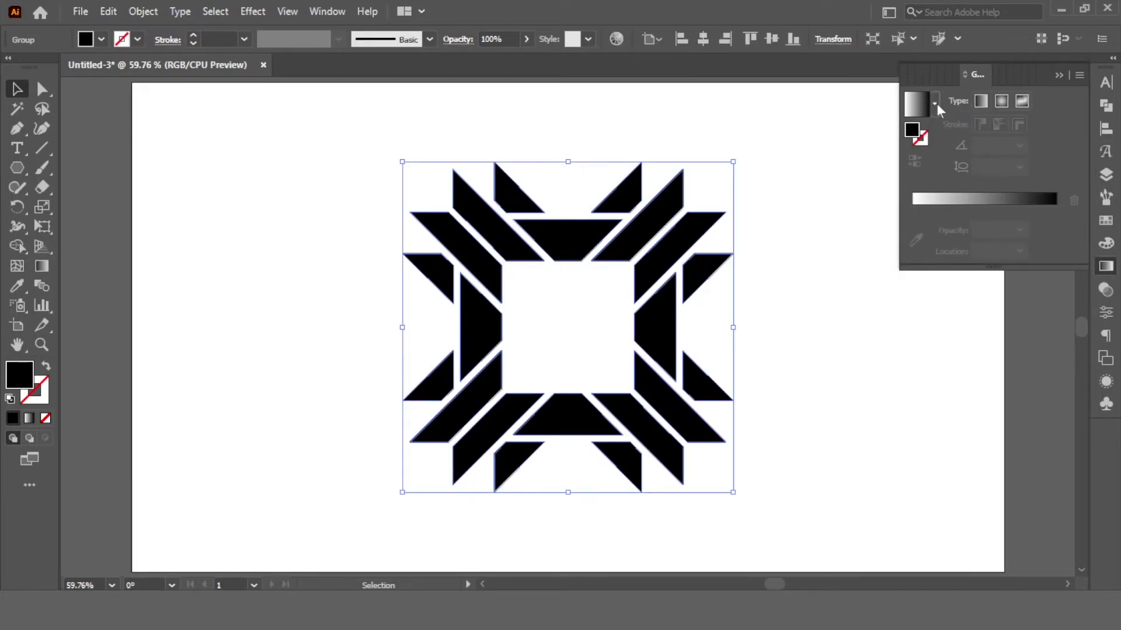
pyautogui.click(934, 104)
pyautogui.click(839, 138)
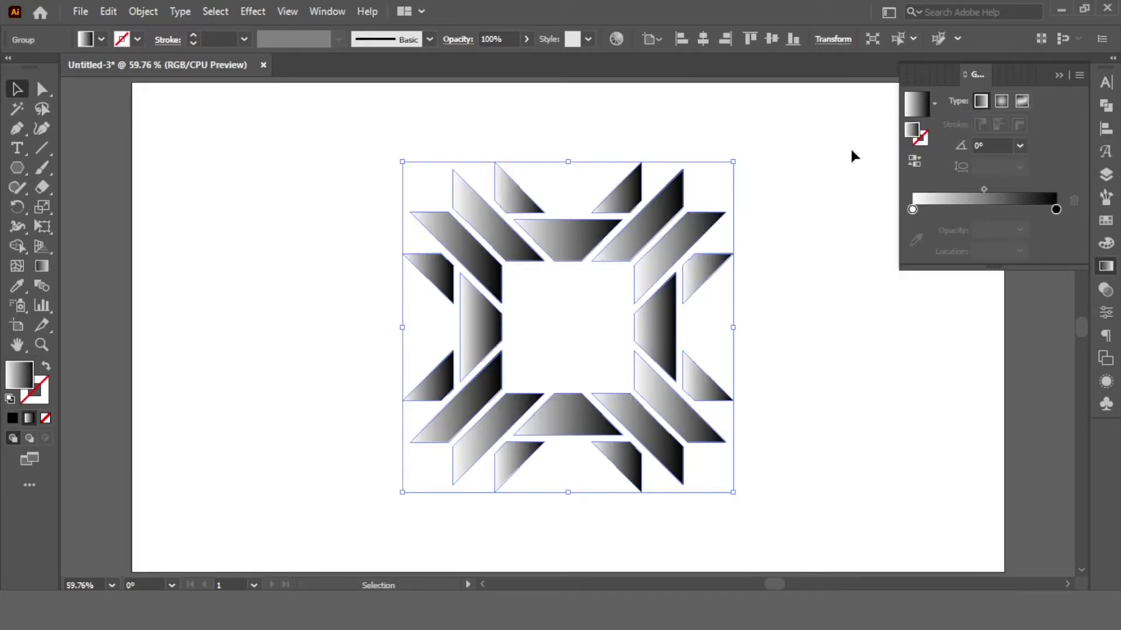
pyautogui.doubleClick(913, 210)
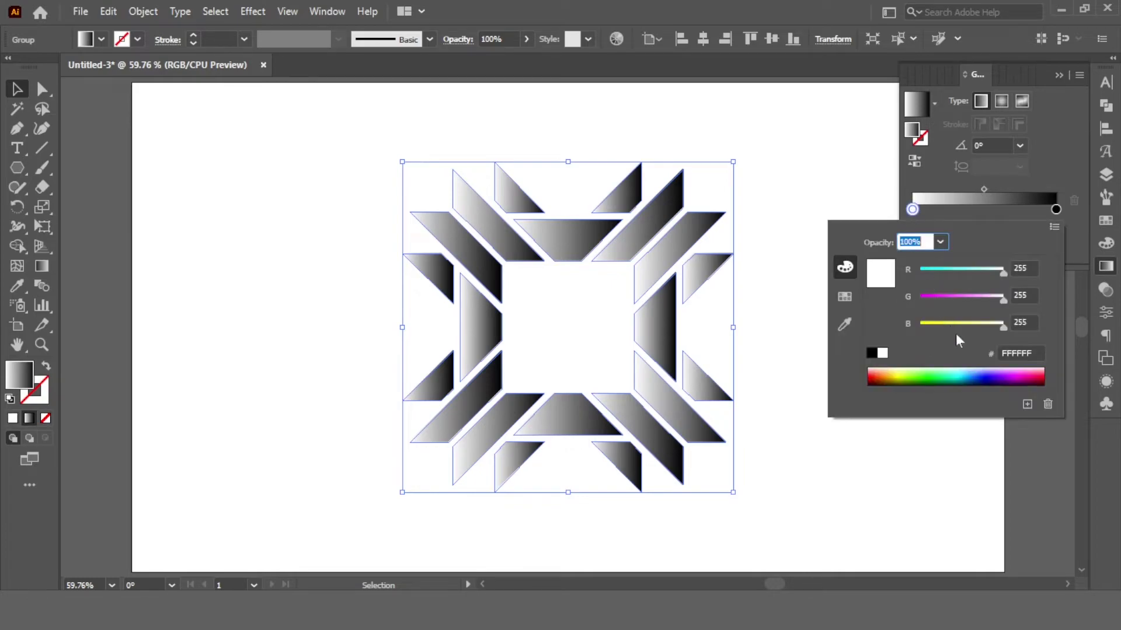
pyautogui.click(848, 298)
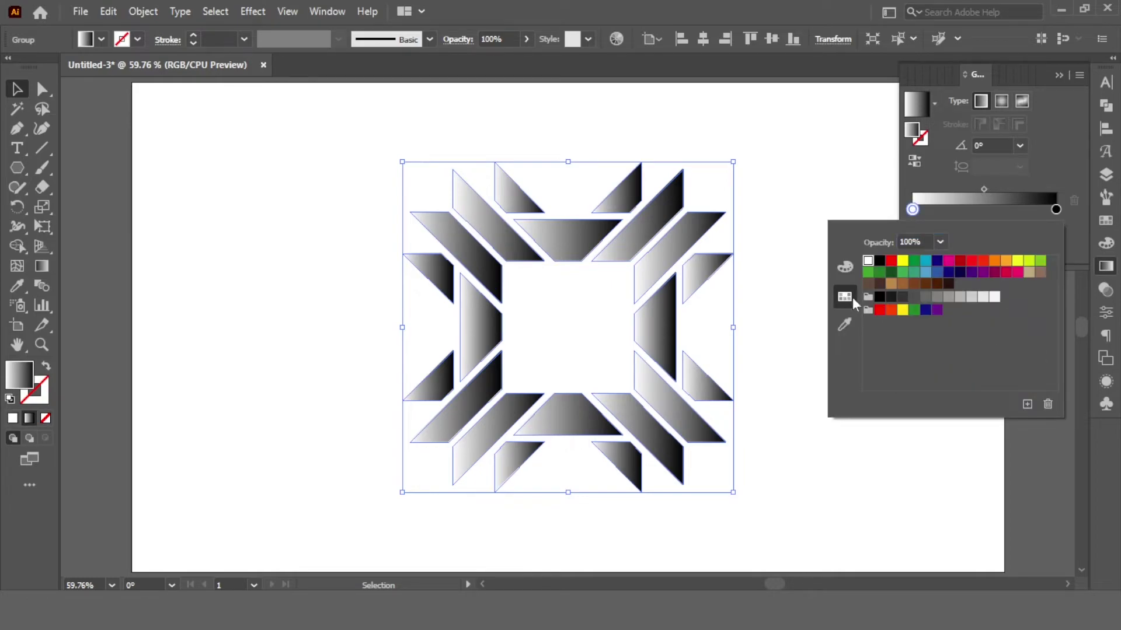
pyautogui.click(959, 273)
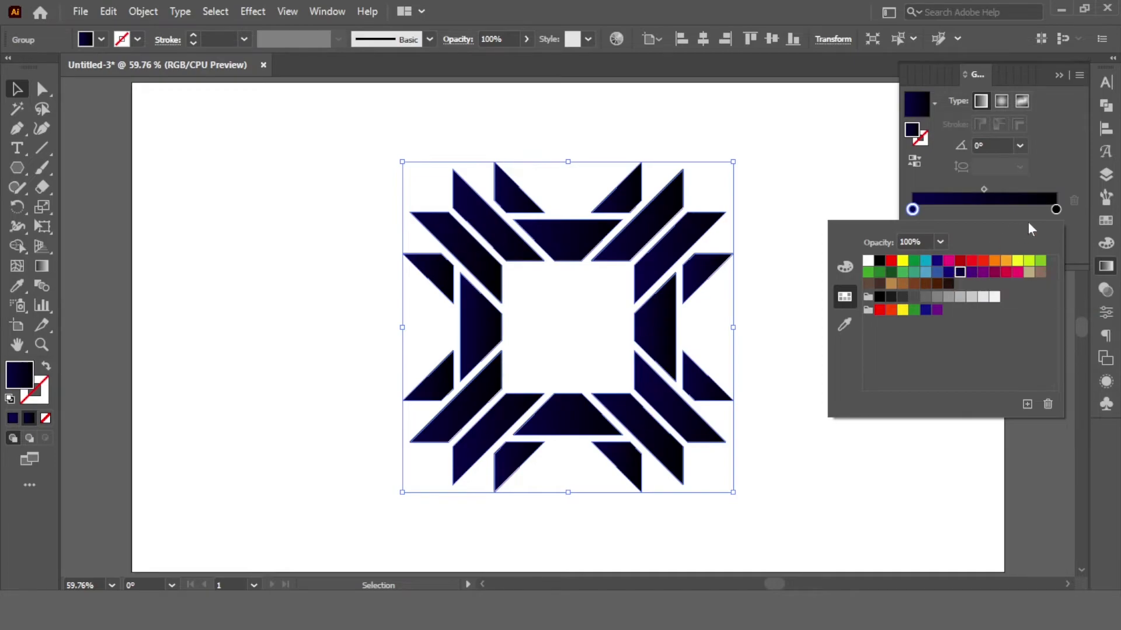
pyautogui.click(1057, 209)
pyautogui.doubleClick(1057, 209)
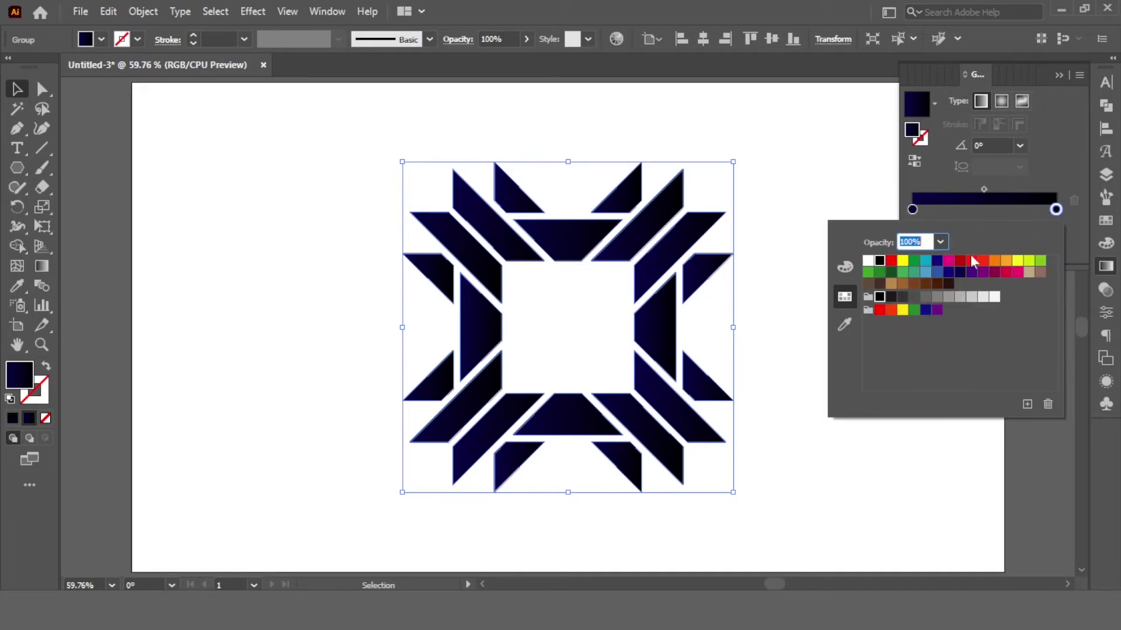
pyautogui.click(925, 272)
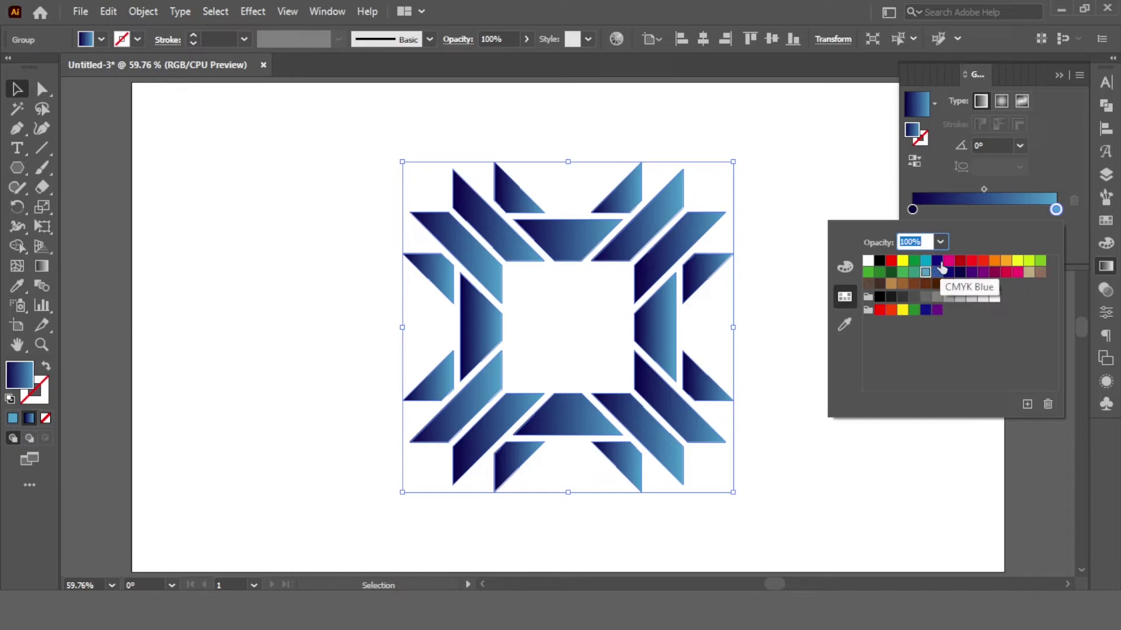
# - Move the light-blue gradient stop to the 50% location
pyautogui.click(1055, 209)
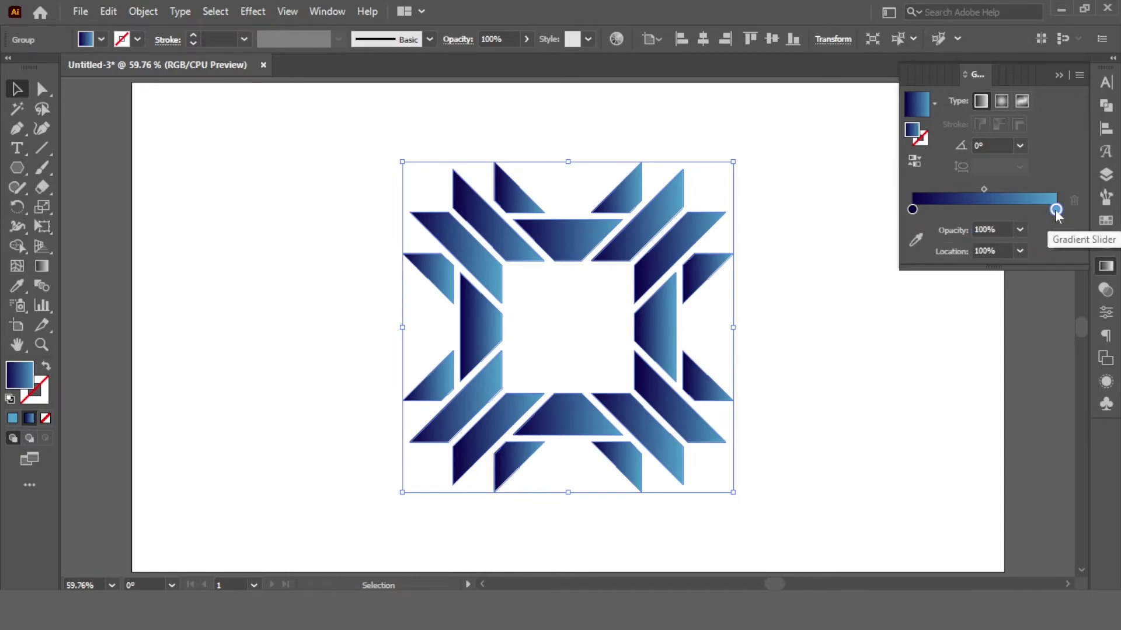
pyautogui.moveTo(1055, 209); pyautogui.dragTo(983, 208)
pyautogui.click(1020, 251)
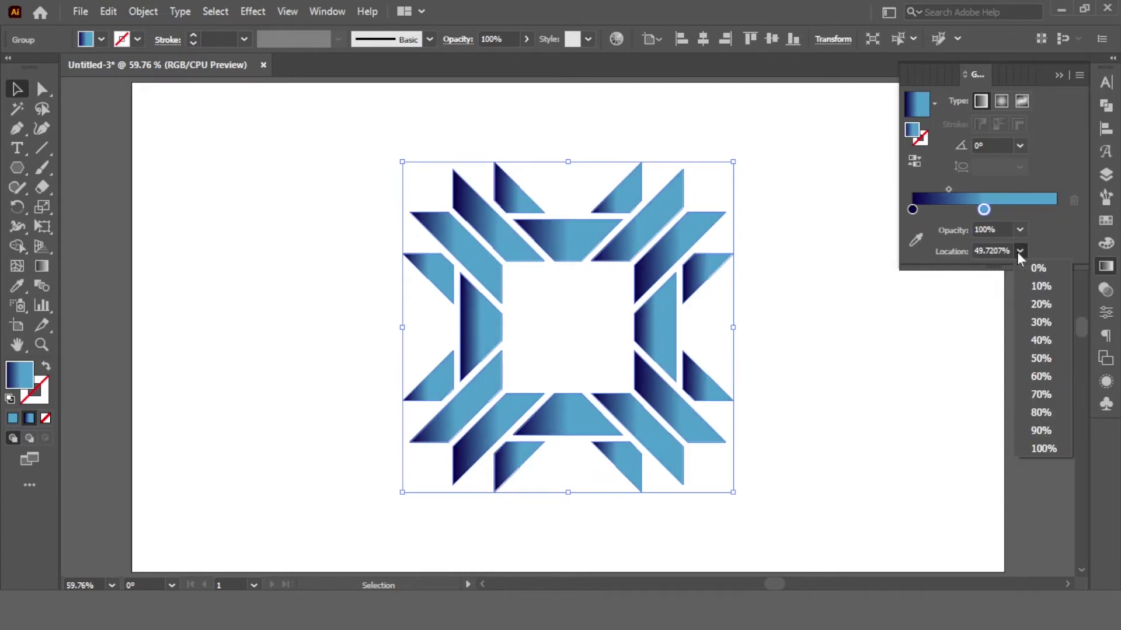
pyautogui.click(1040, 358)
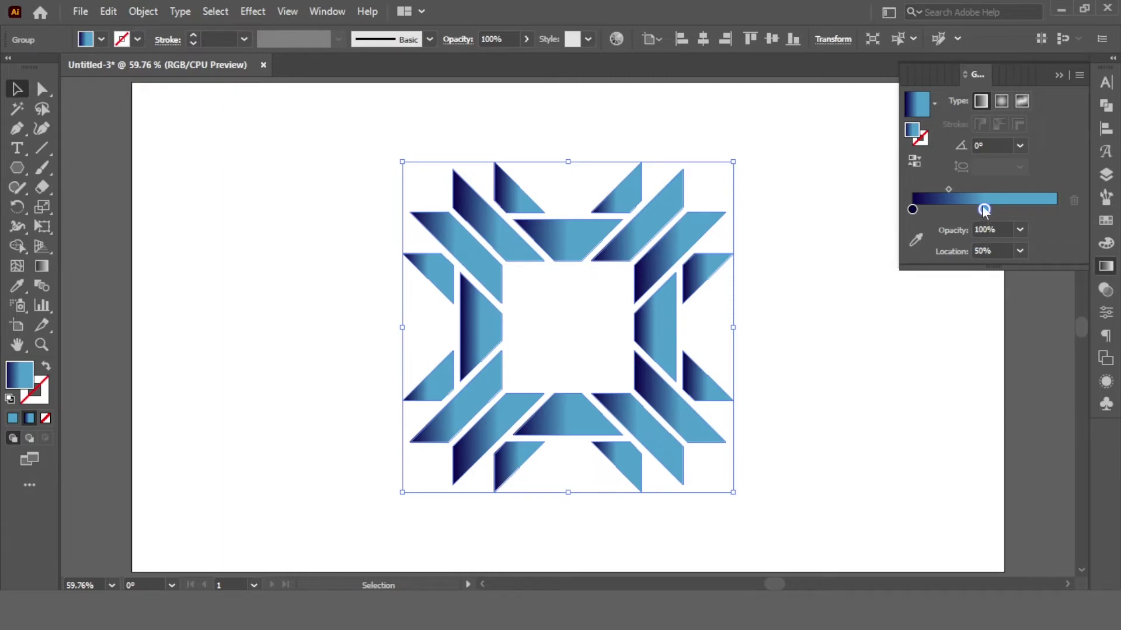
# - Add a new gradient stop at the 100% end and edit its colour
pyautogui.moveTo(991, 208); pyautogui.dragTo(1054, 211)
pyautogui.hotkey('ctrl', 'z')
pyautogui.click(1020, 251)
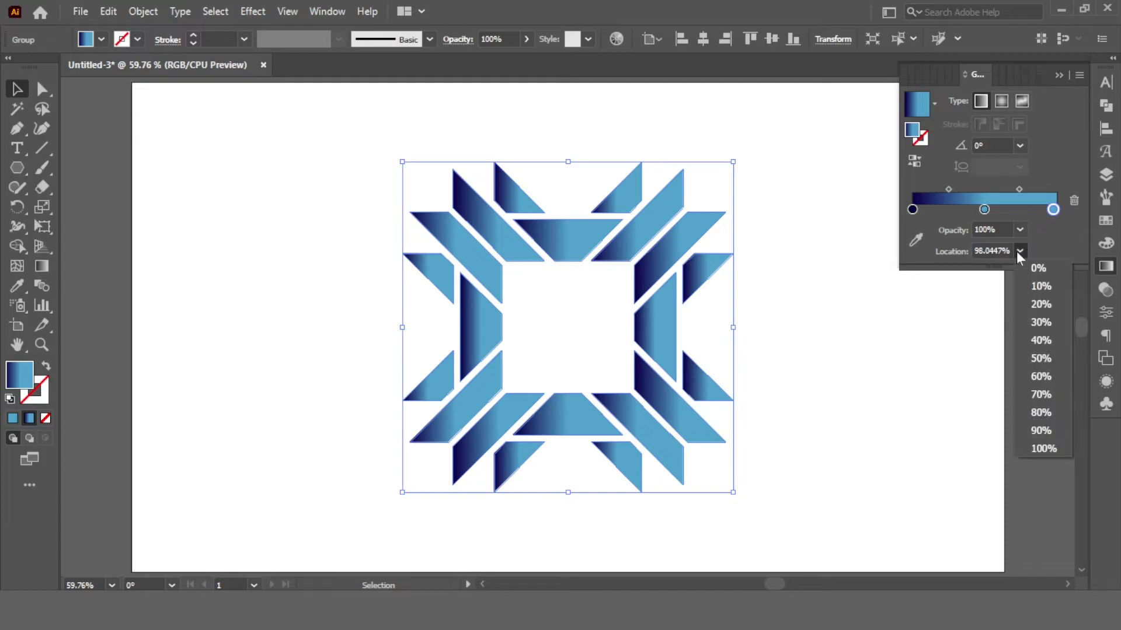
pyautogui.click(1043, 448)
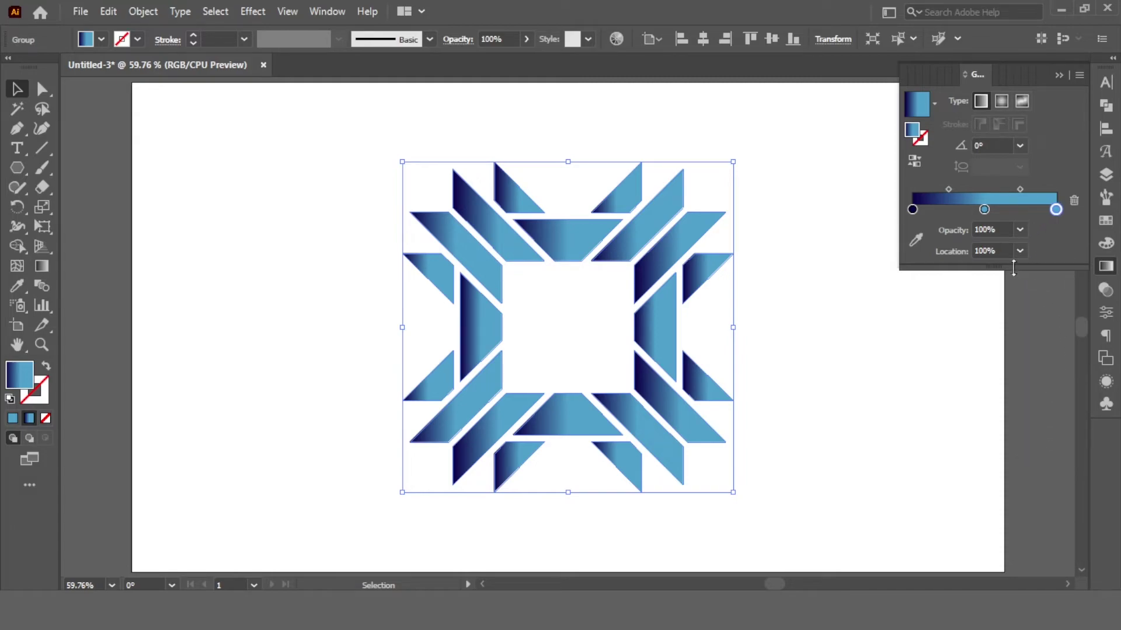
pyautogui.doubleClick(1056, 209)
# - Try yellow, green, dark and light blue on the end stop, settling on purple
pyautogui.click(1017, 261)
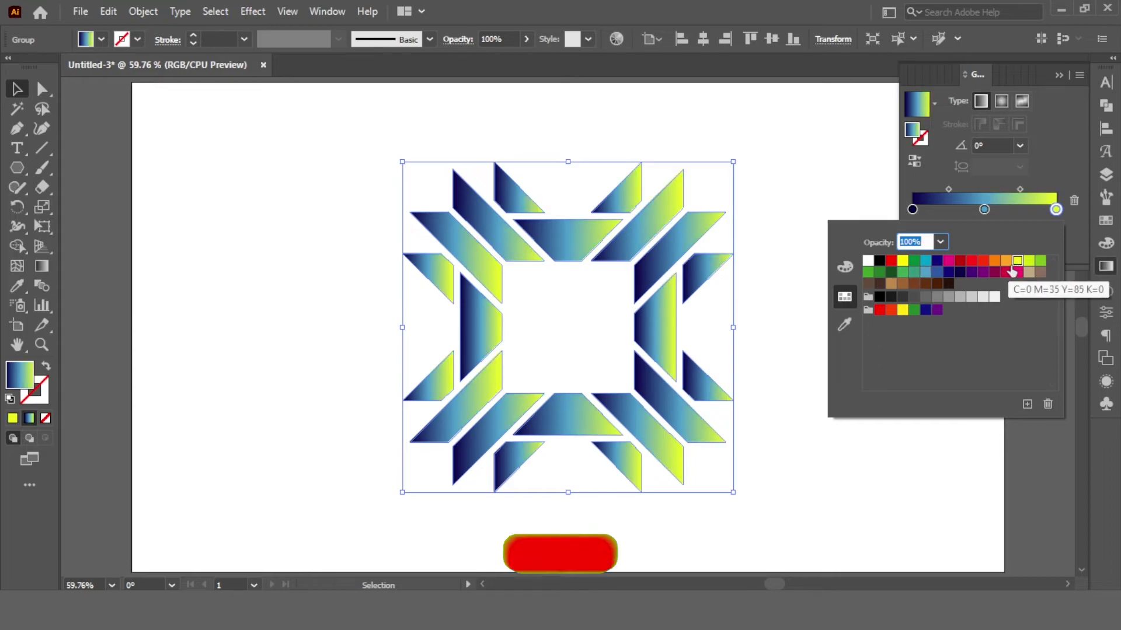
pyautogui.click(1040, 261)
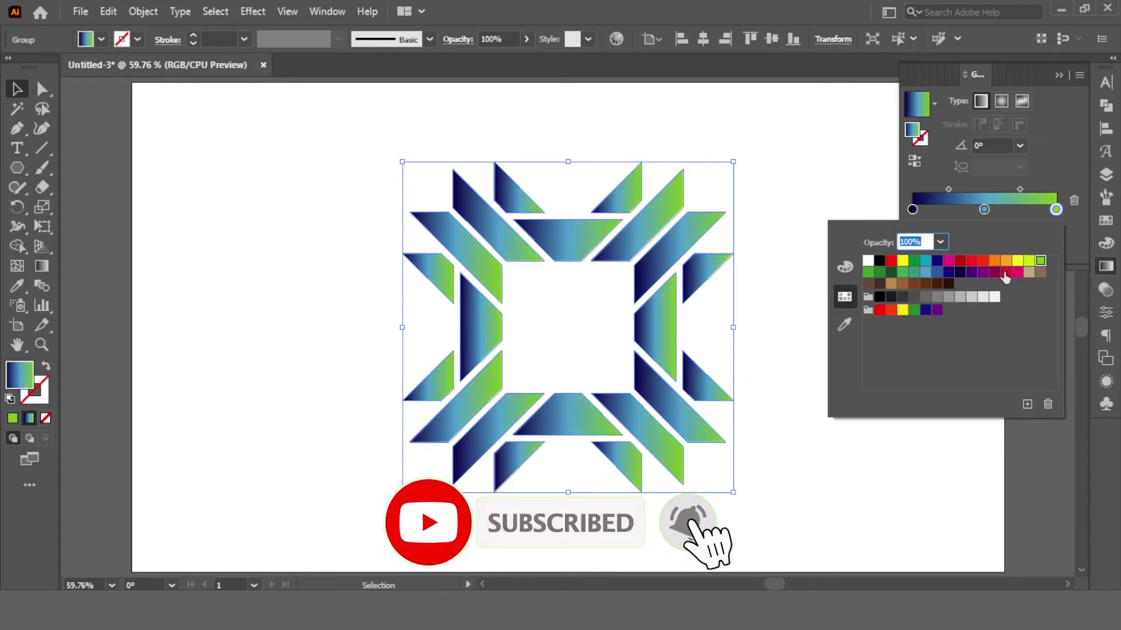
pyautogui.click(971, 272)
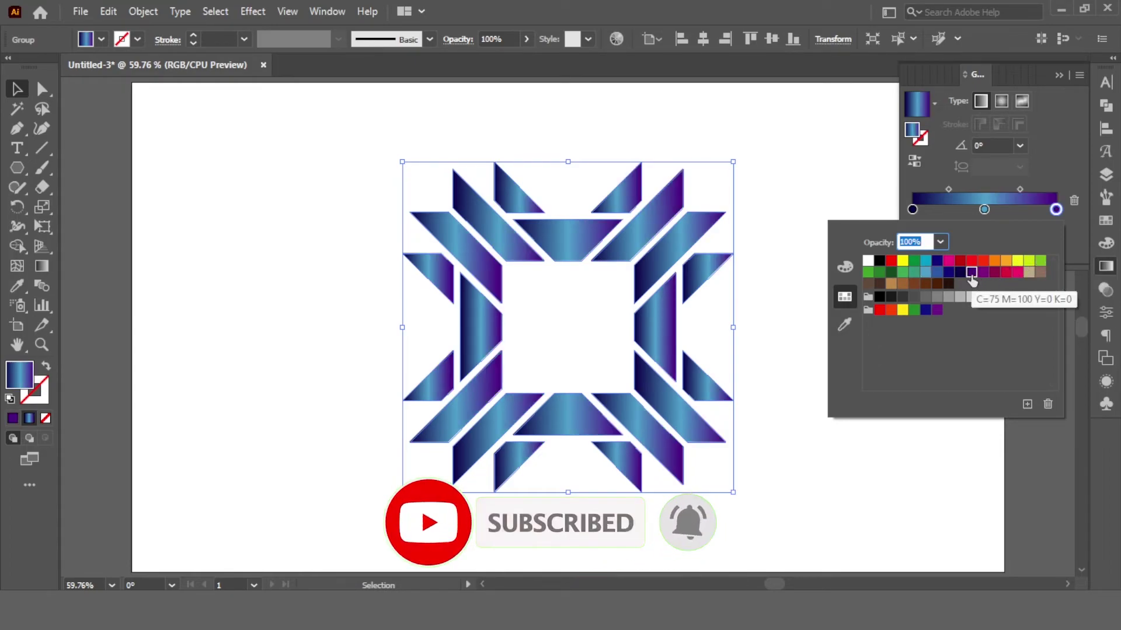
pyautogui.click(937, 272)
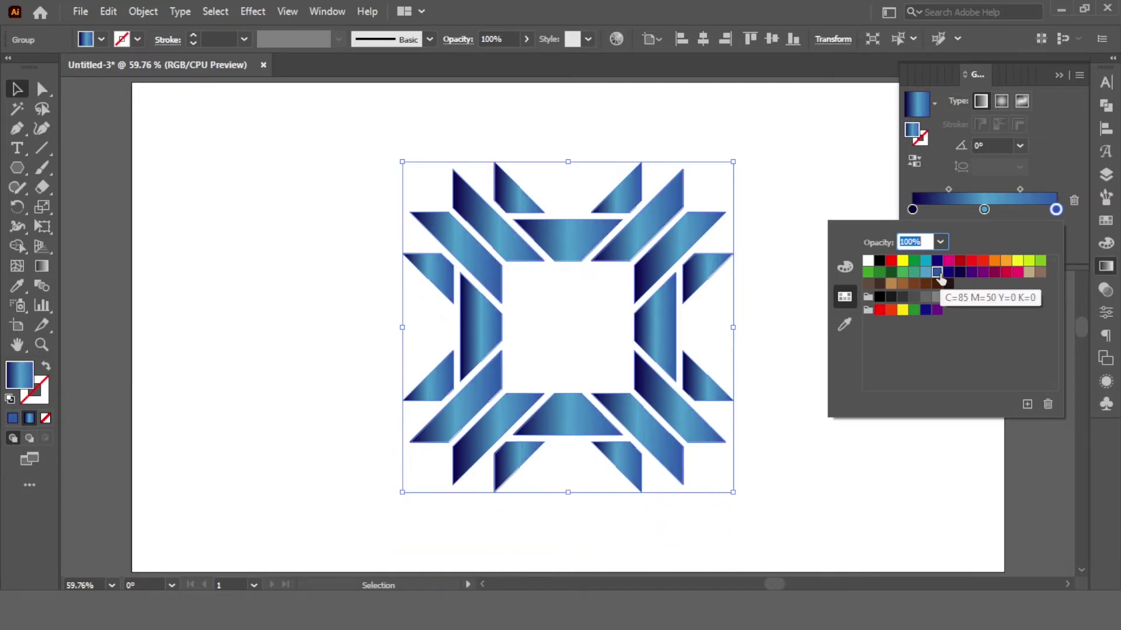
pyautogui.click(925, 273)
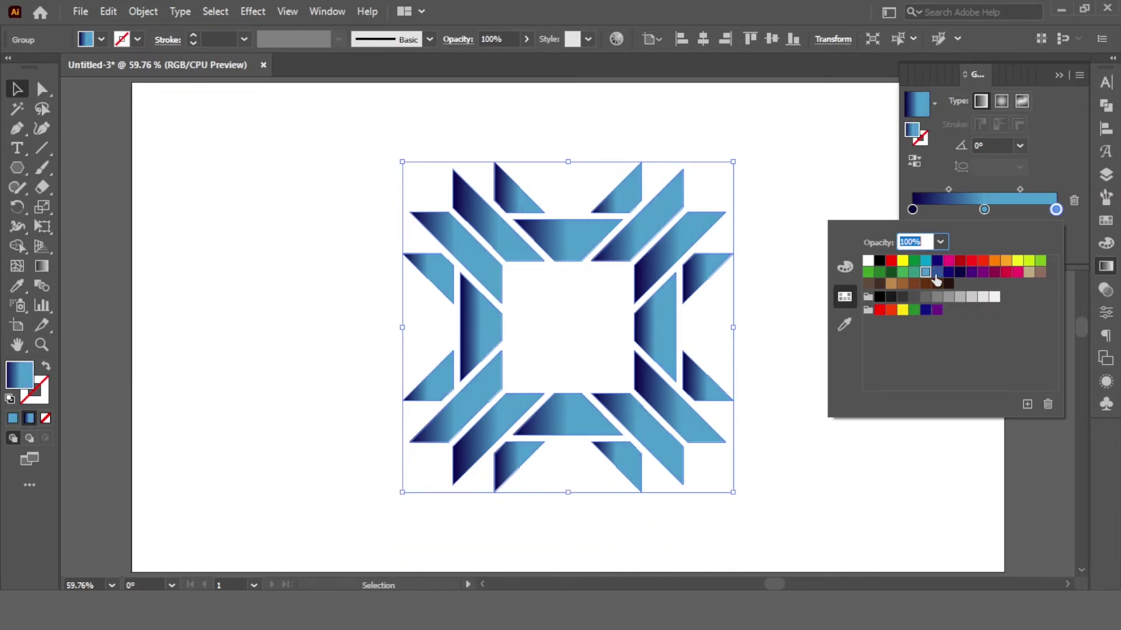
pyautogui.click(971, 273)
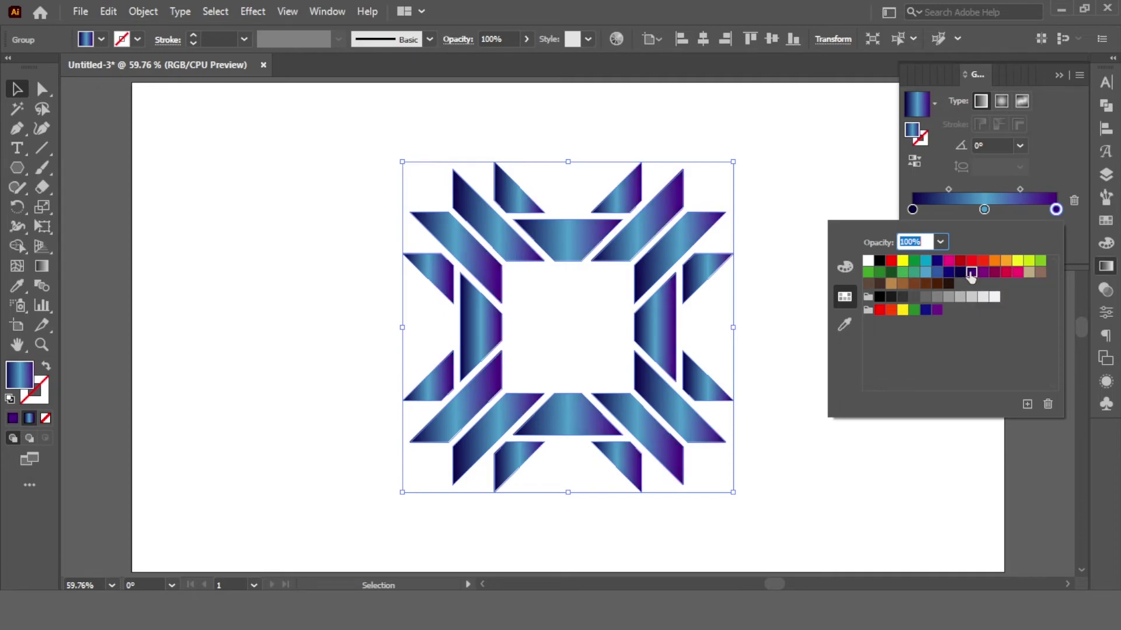
pyautogui.click(996, 113)
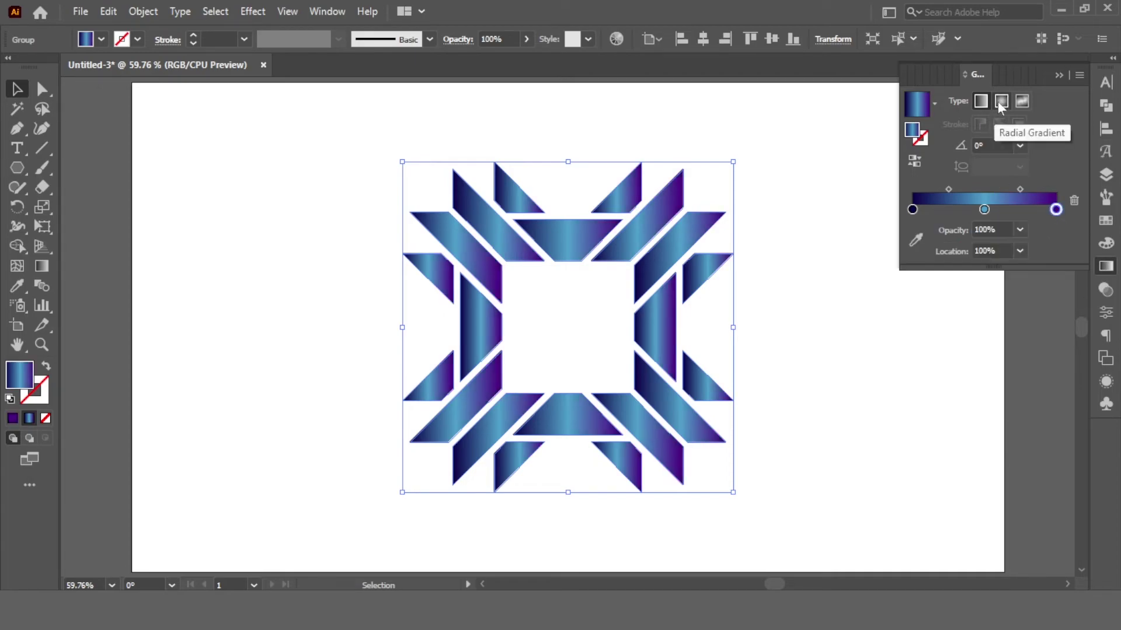
pyautogui.moveTo(804, 132); pyautogui.dragTo(731, 293)
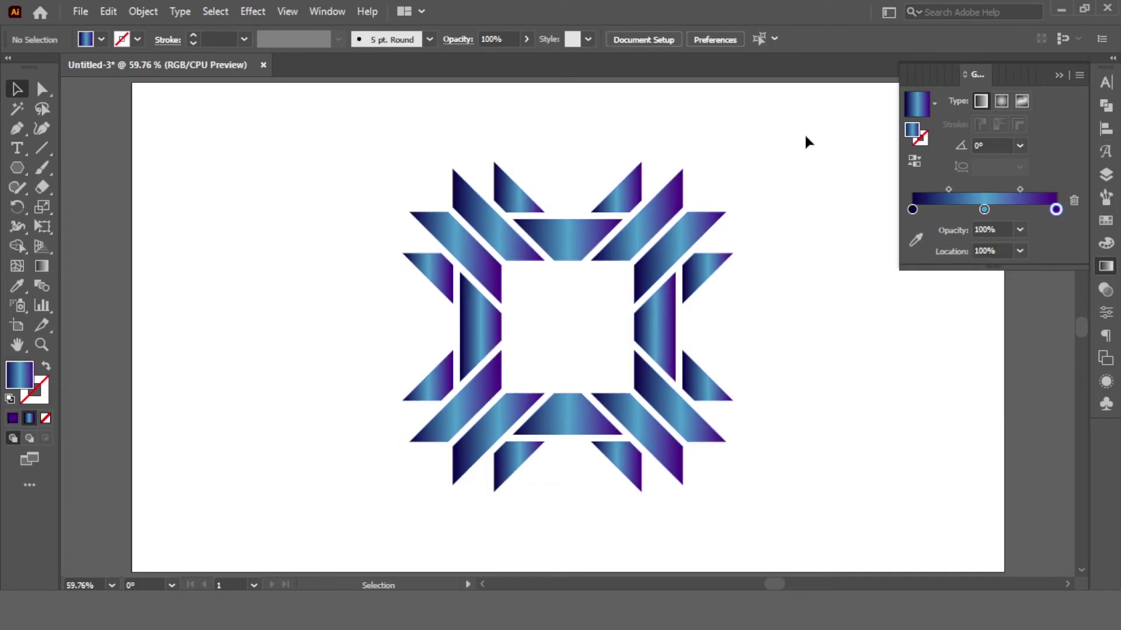
# - Drag the gradient top to bottom so one navy-blue-purple blend spans the logo
pyautogui.click(1058, 75)
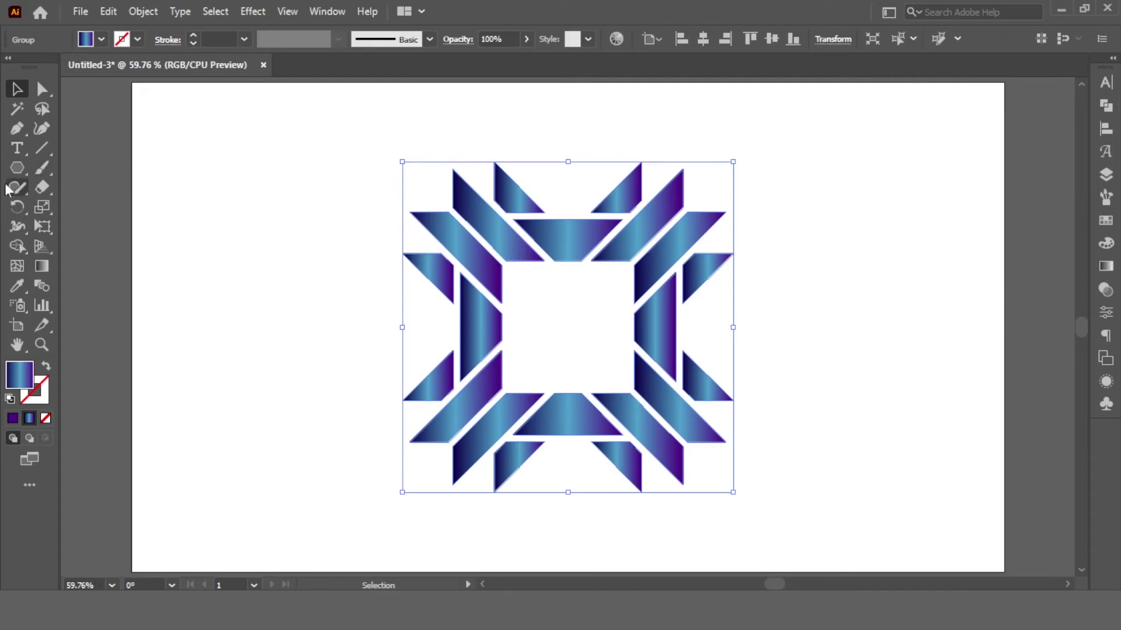
pyautogui.click(41, 266)
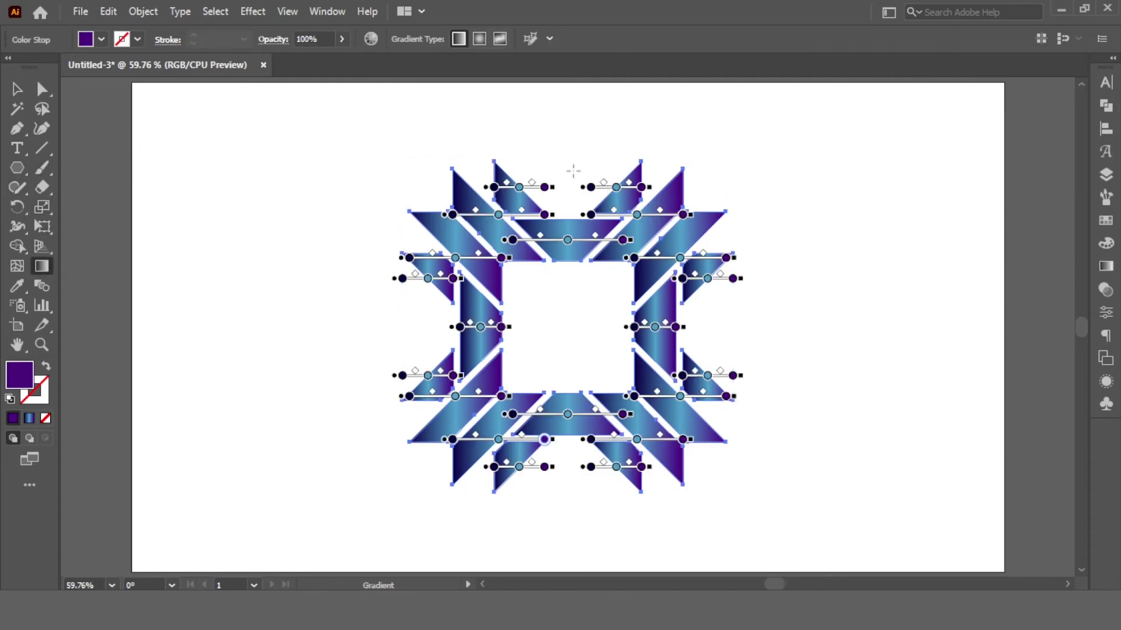
pyautogui.moveTo(567, 168); pyautogui.dragTo(568, 484)
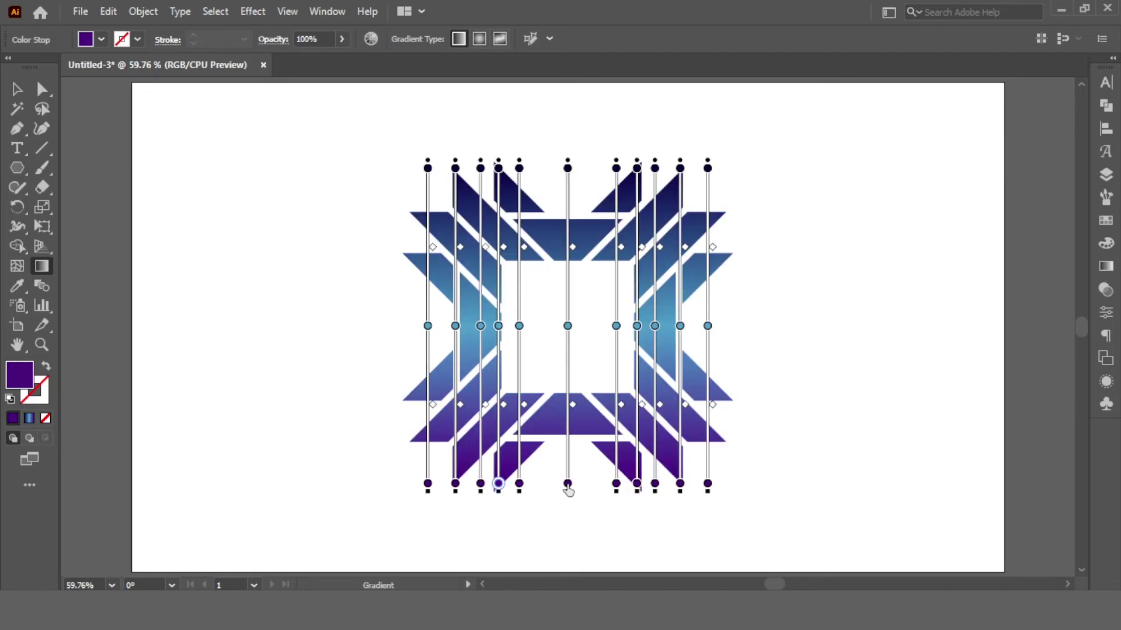
pyautogui.click(17, 89)
pyautogui.click(386, 233)
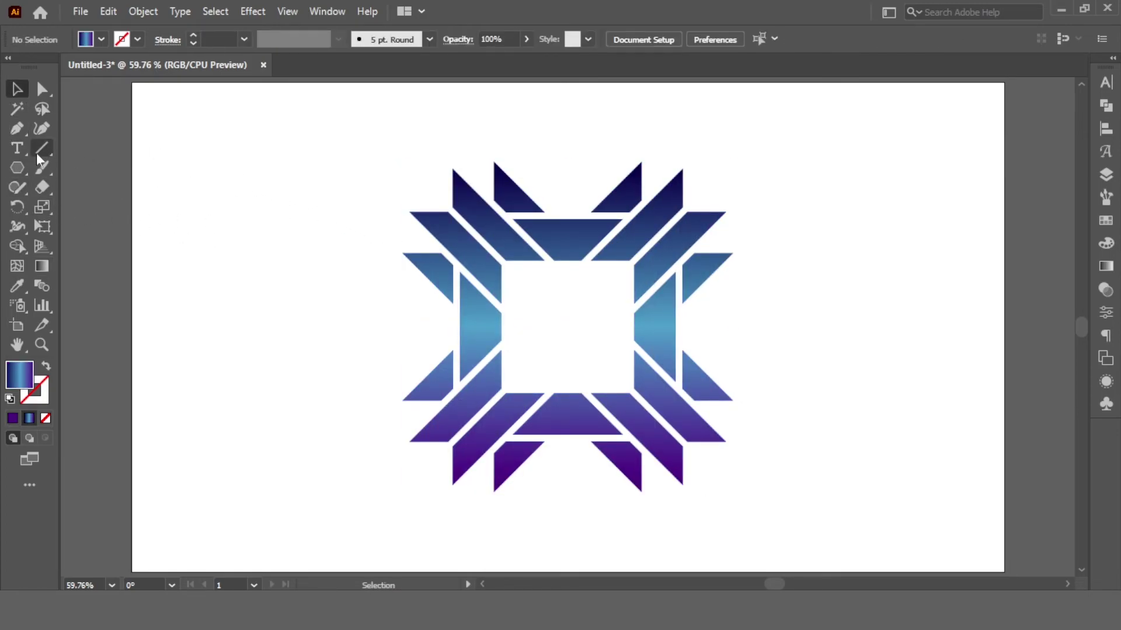
# - Set the fill colour to white
pyautogui.moveTo(20, 165); pyautogui.dragTo(57, 169)
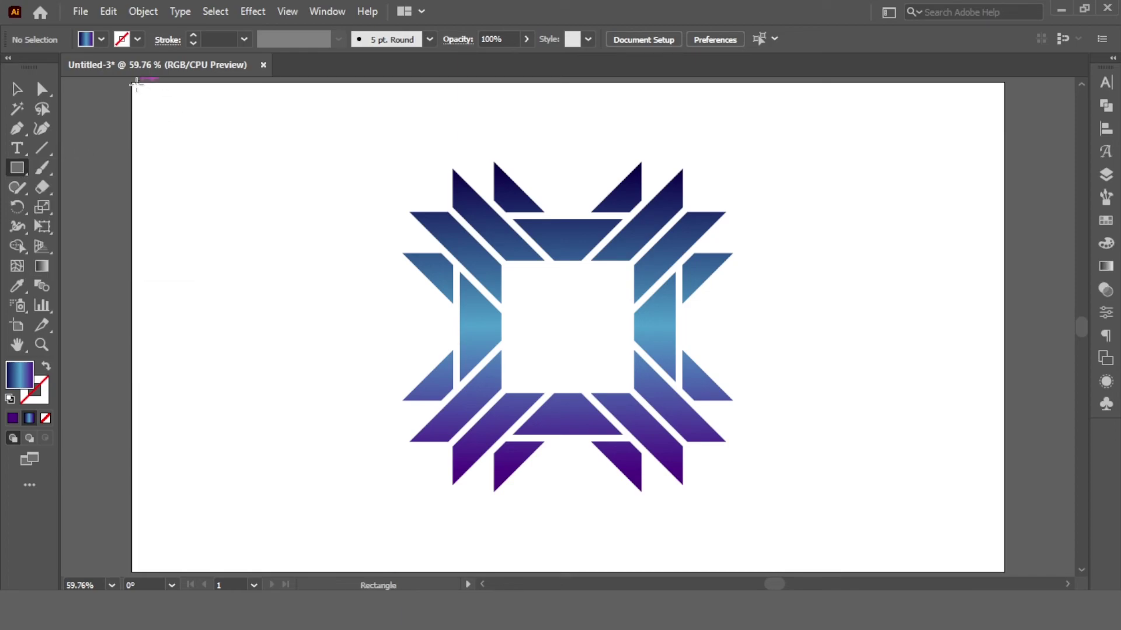
pyautogui.press('v')
pyautogui.click(100, 39)
pyautogui.click(34, 67)
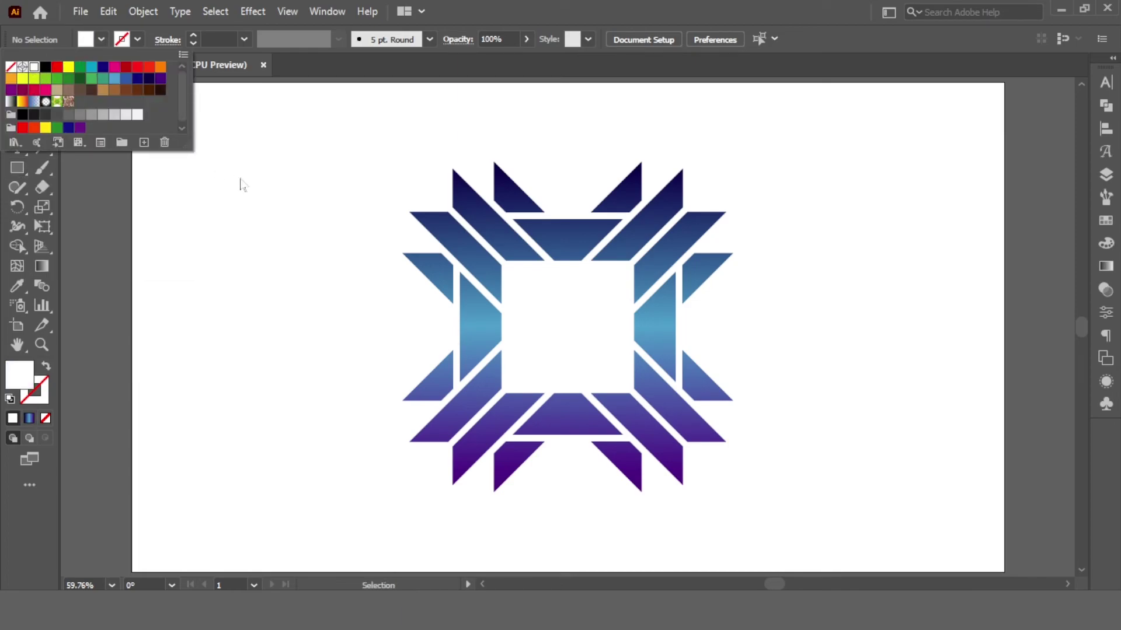
pyautogui.click(241, 183)
# - Draw a white rectangle covering the whole artboard and send it behind the logo
pyautogui.press('m')
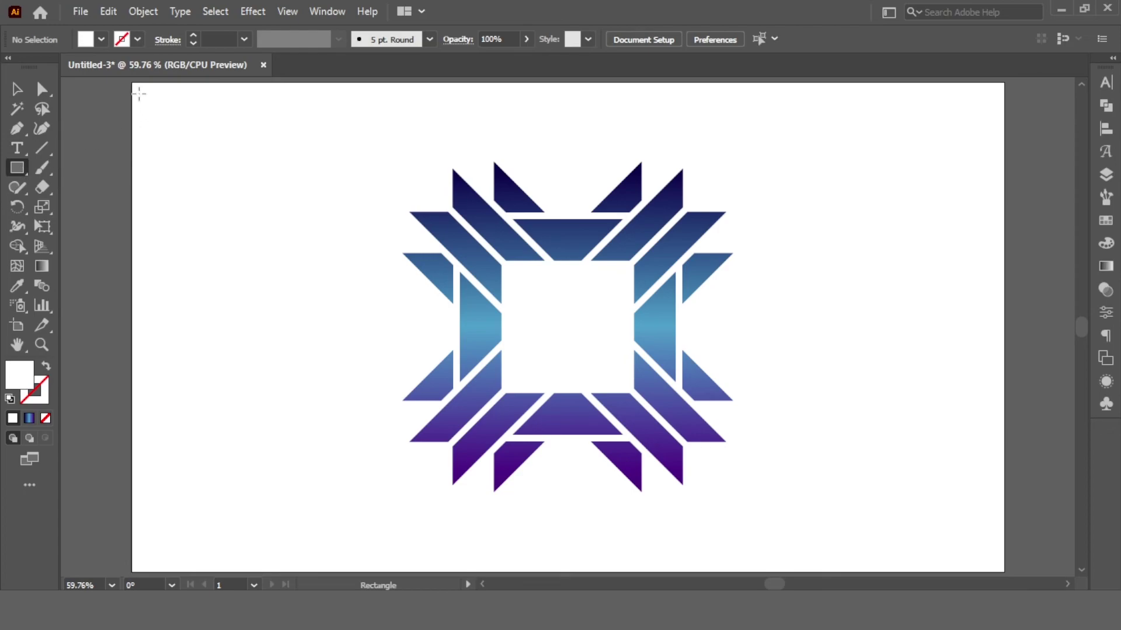
pyautogui.moveTo(133, 83); pyautogui.dragTo(972, 544)
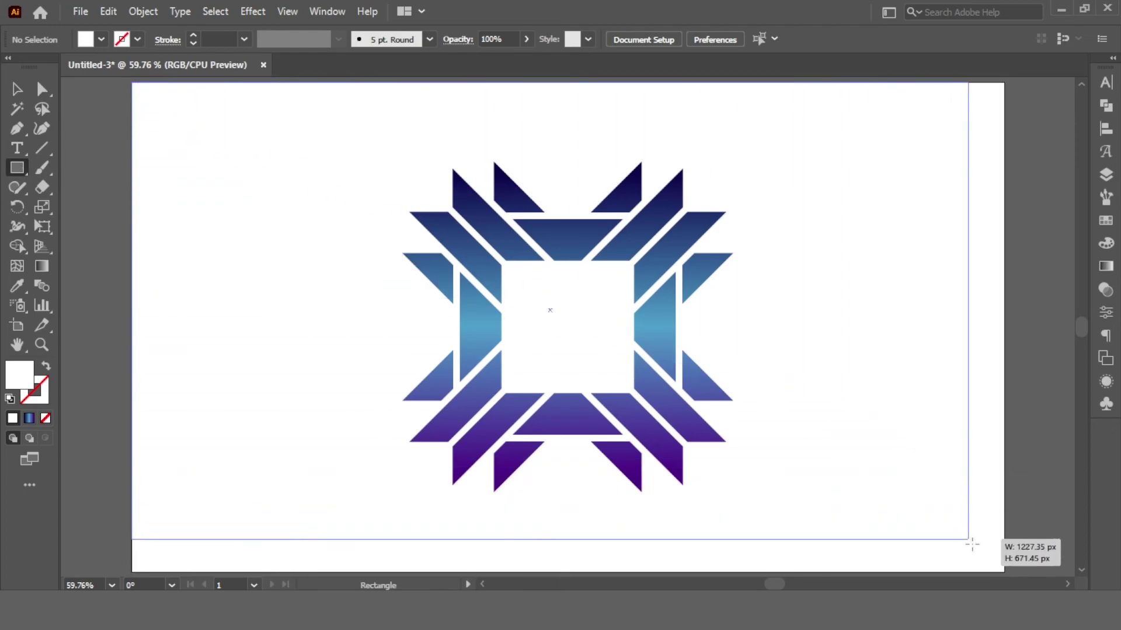
pyautogui.moveTo(972, 545); pyautogui.dragTo(1004, 571)
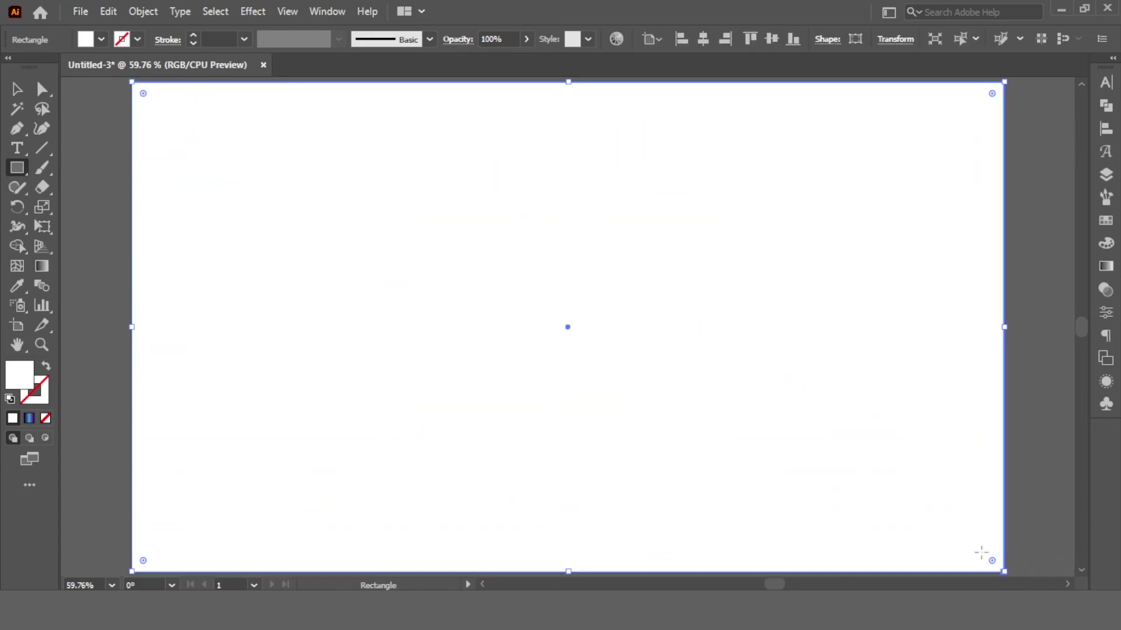
pyautogui.rightClick(420, 160)
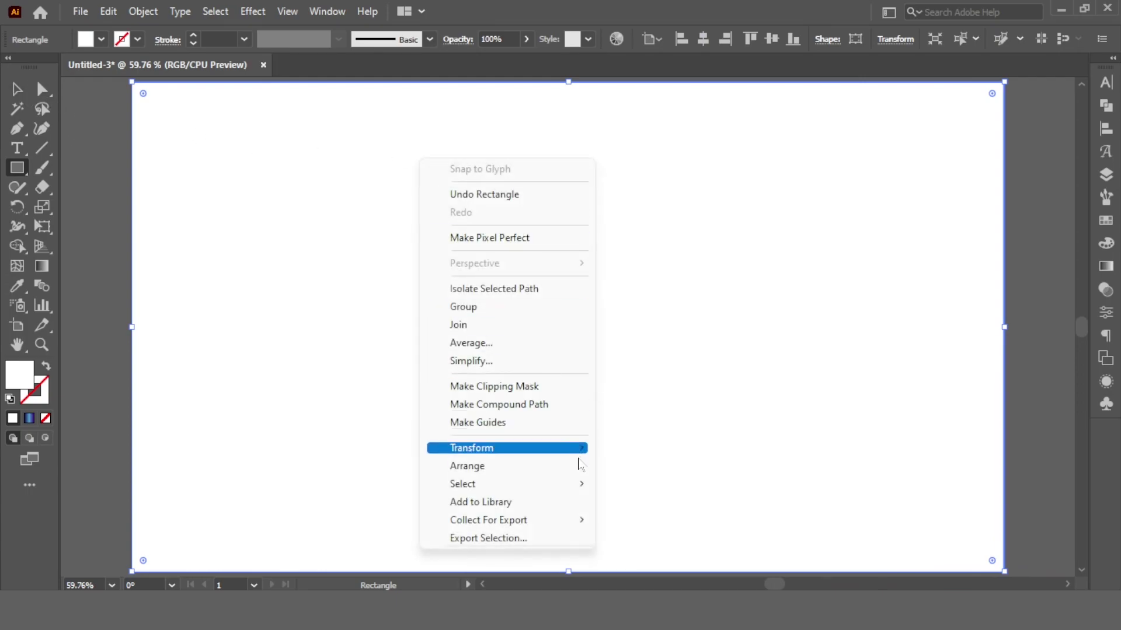
pyautogui.click(665, 520)
pyautogui.click(1040, 341)
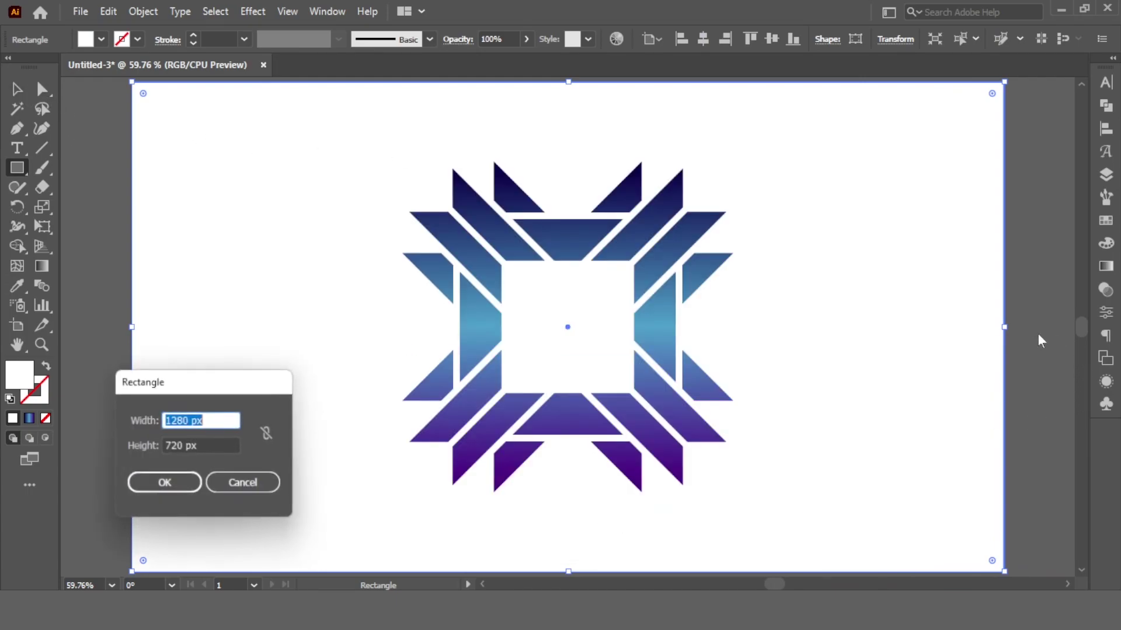
pyautogui.click(242, 483)
# - Deselect the background, briefly select the logo group to check it, then deselect
pyautogui.click(17, 88)
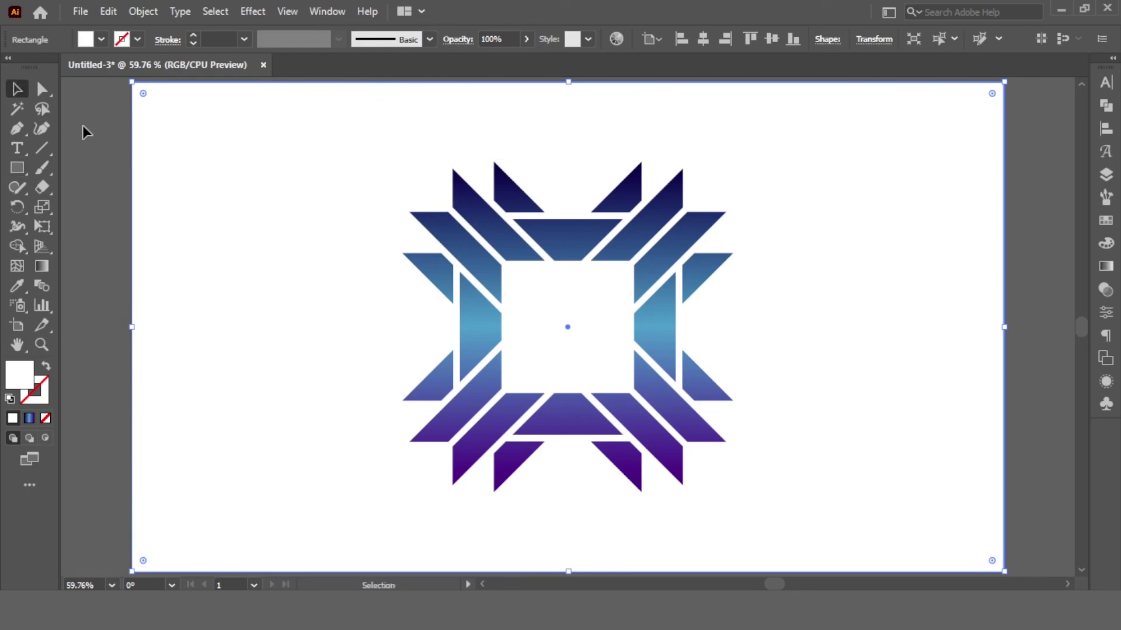
pyautogui.click(83, 127)
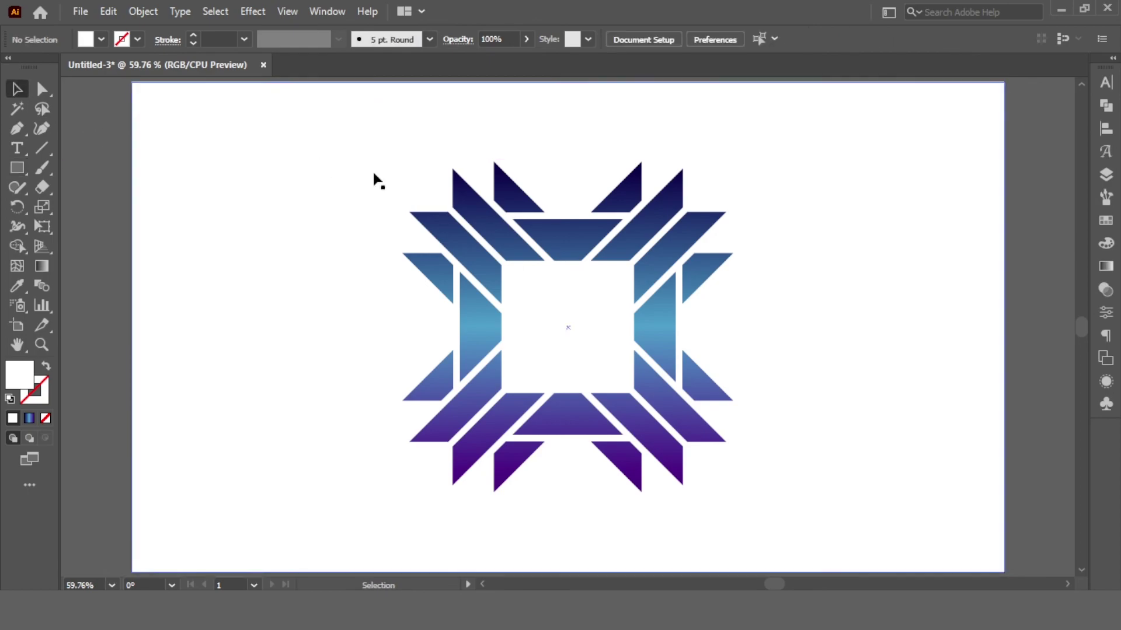
pyautogui.click(612, 236)
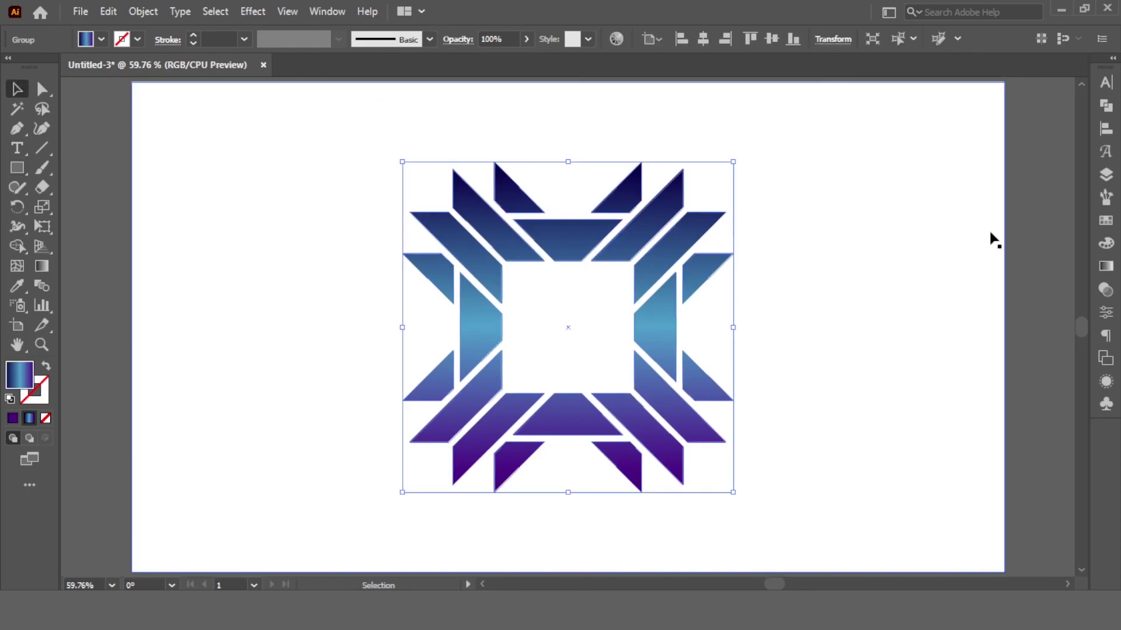
pyautogui.click(1039, 217)
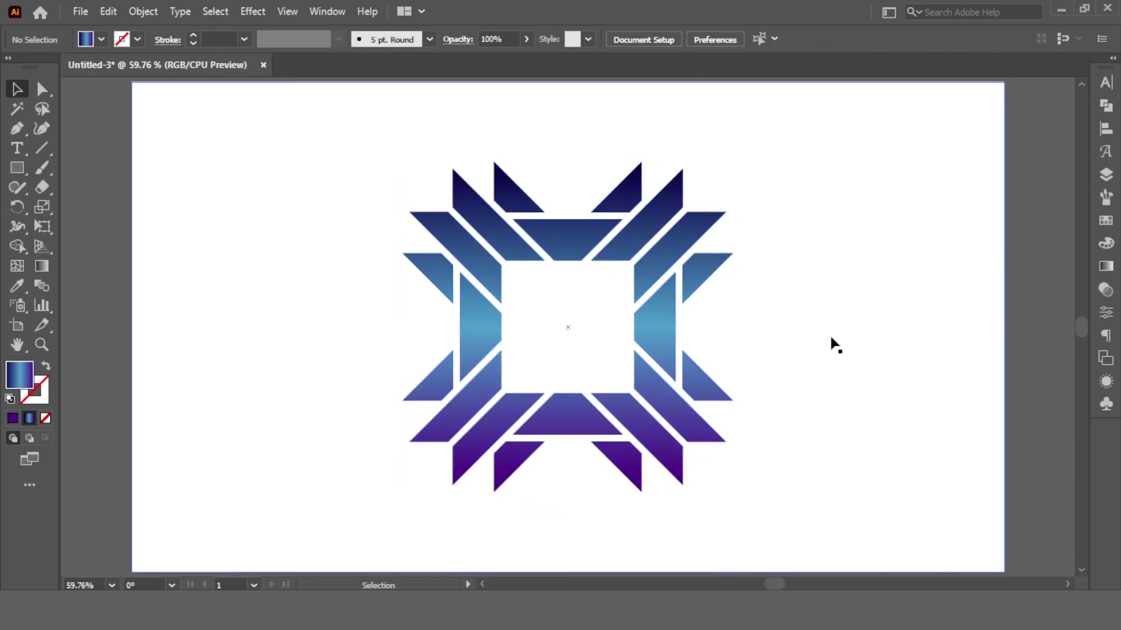